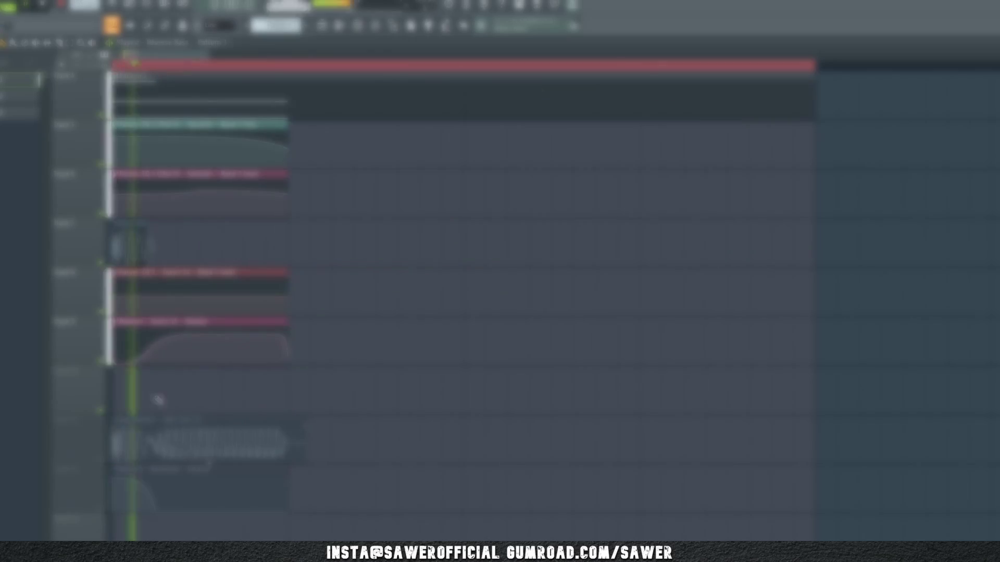
Step: Step through the BassDrum synth's presets, return it to Bassdrum 01 and play the loop
key(F9)
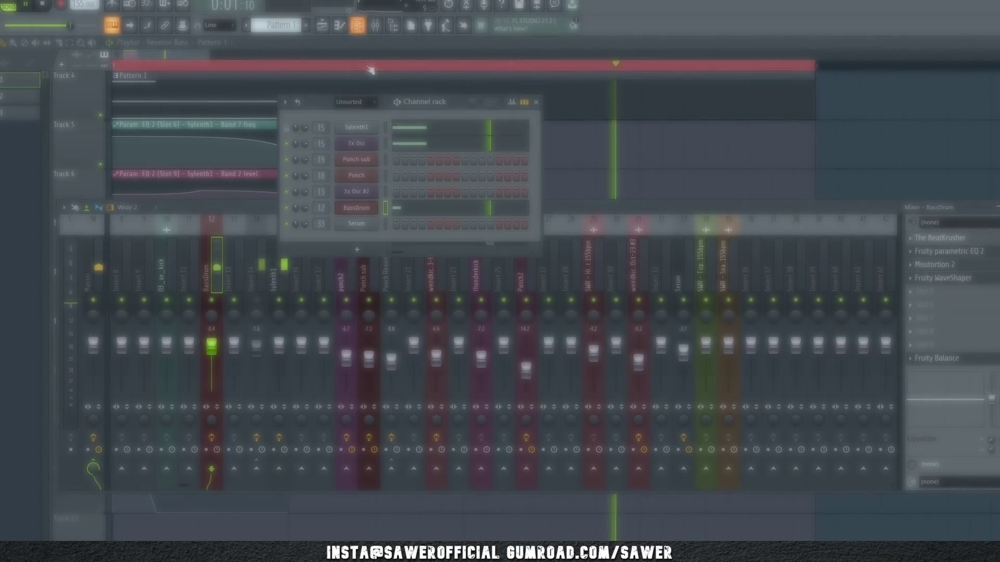
click(712, 147)
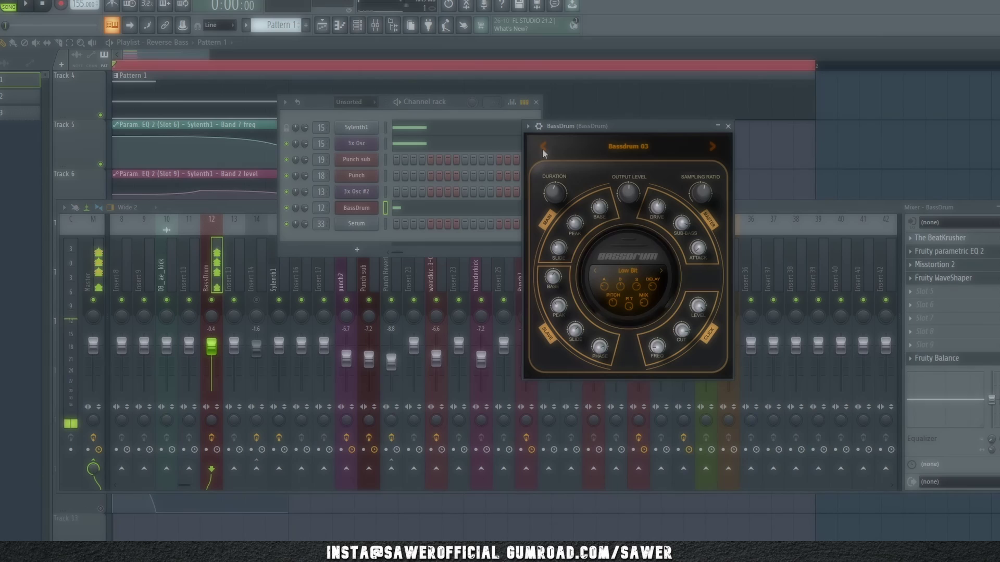
click(542, 148)
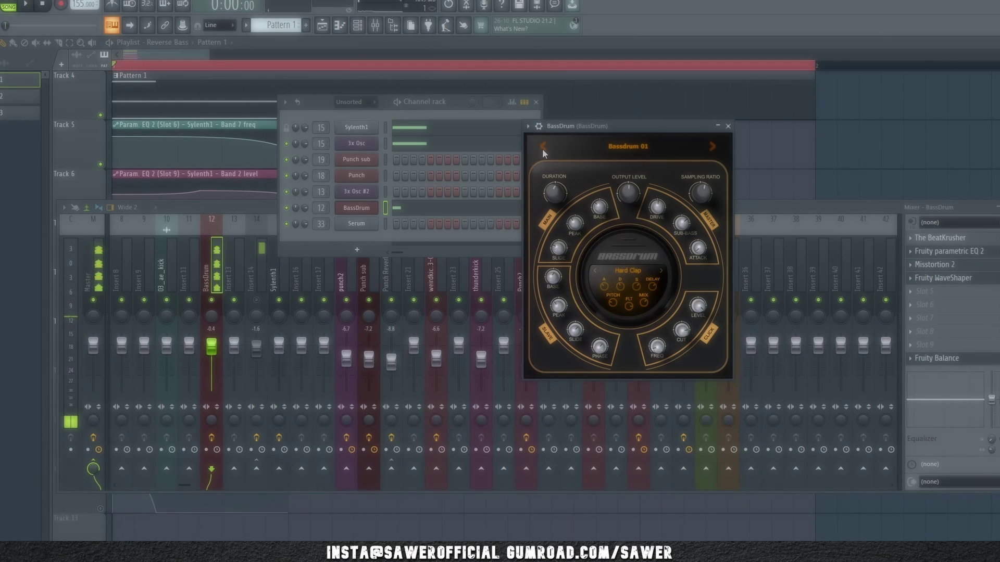
click(542, 147)
key(space)
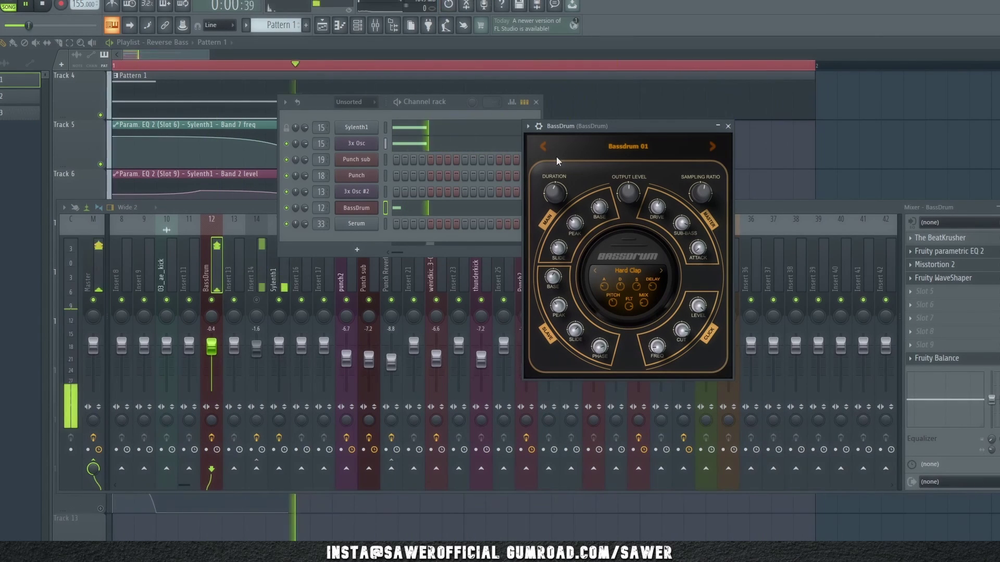
Step: Open the Fruity Balance effect of the BassDrum mixer track over the playlist, select all clips and play them
key(F9)
click(650, 199)
key(F9)
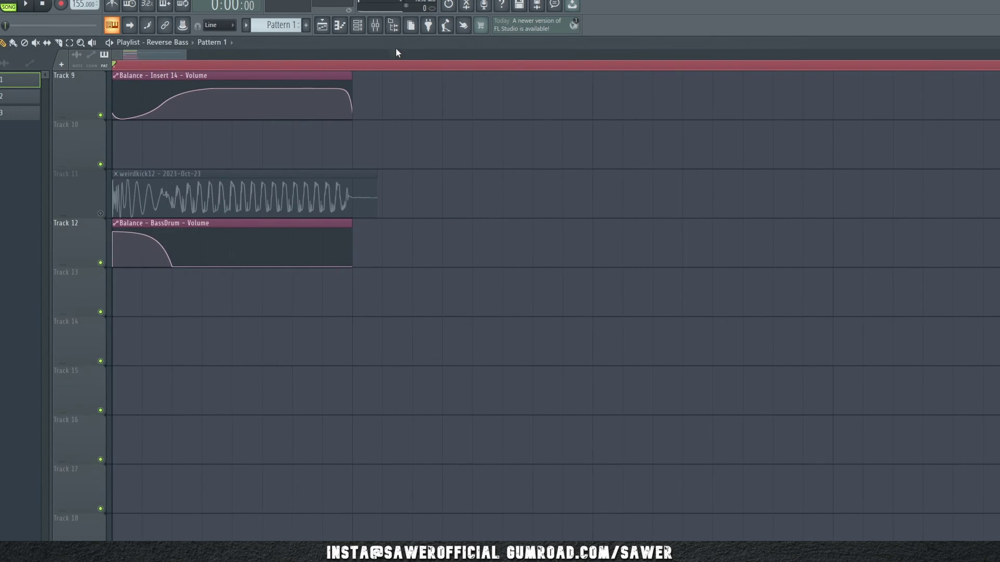
key(F9)
click(936, 359)
key(F9)
drag(79, 111, 409, 233)
key(ctrl+a)
key(F9)
key(F9)
key(space)
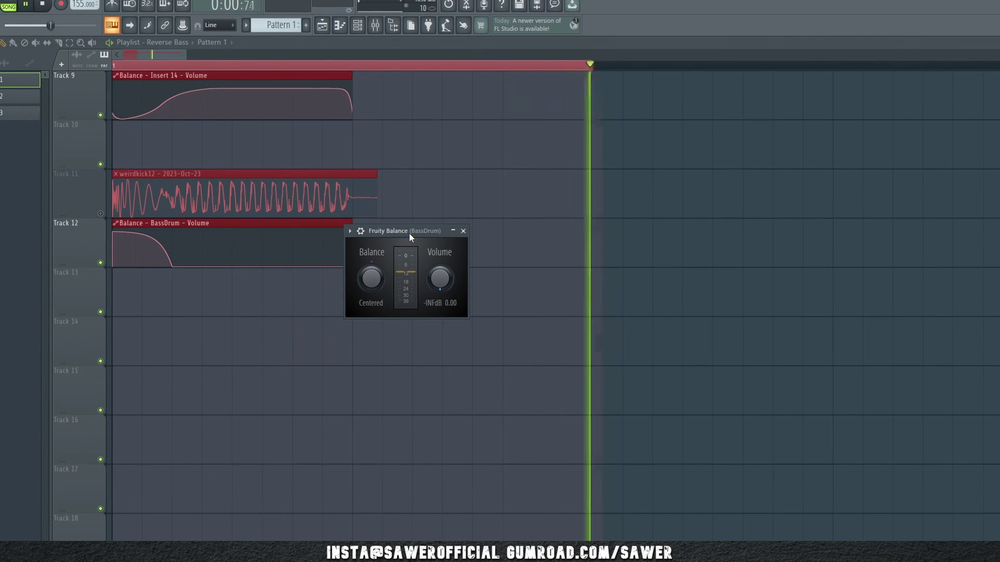
Step: Review the Fruity parametric EQ 2, Misstortion 2 and Fruity WaveShaper effects on the BassDrum mixer track
key(F9)
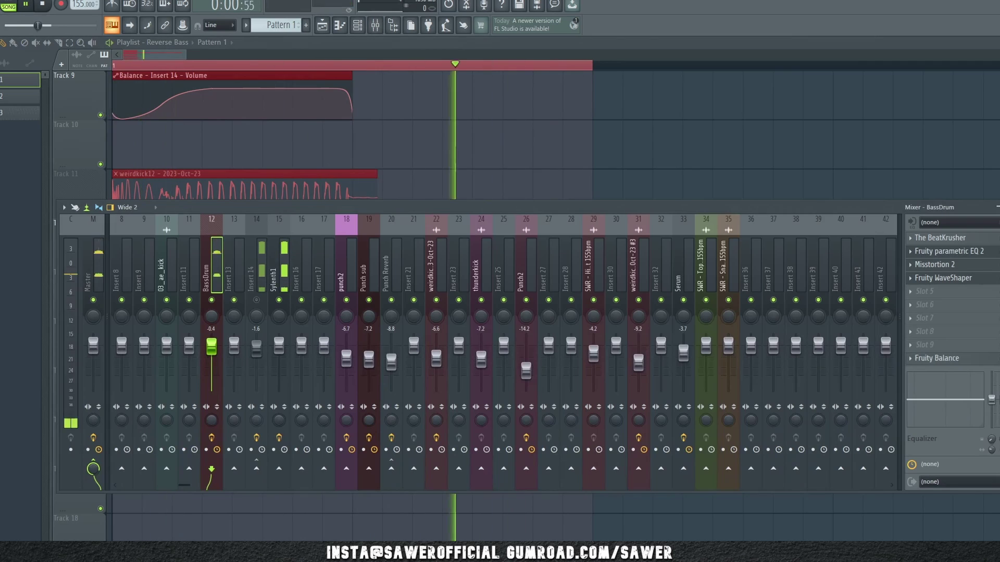
click(949, 251)
click(935, 264)
click(942, 278)
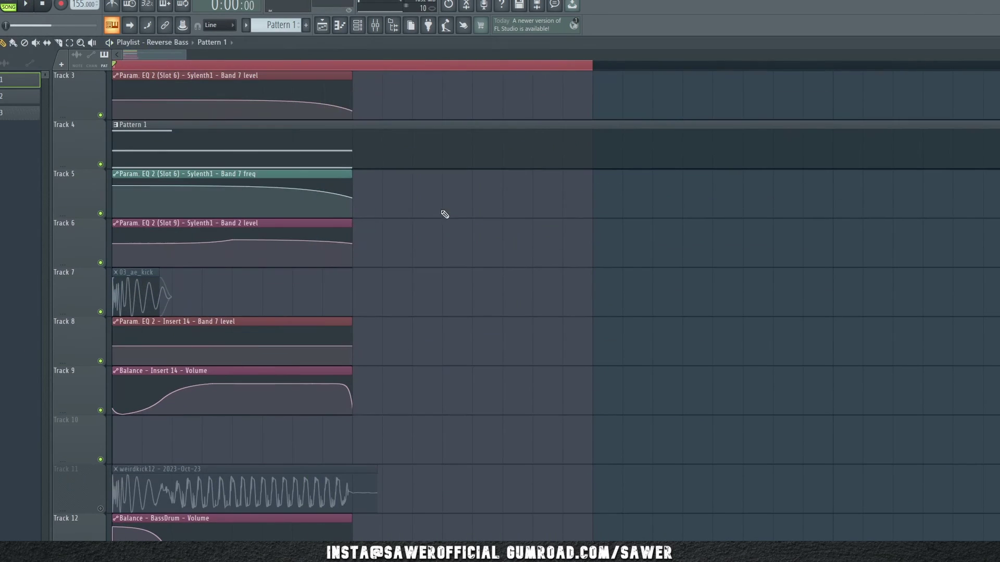
Step: Open the 3x Osc synth routed to the Sylenth1 mixer track and try waveforms on oscillators 1 and 2
key(F6)
key(space)
key(F9)
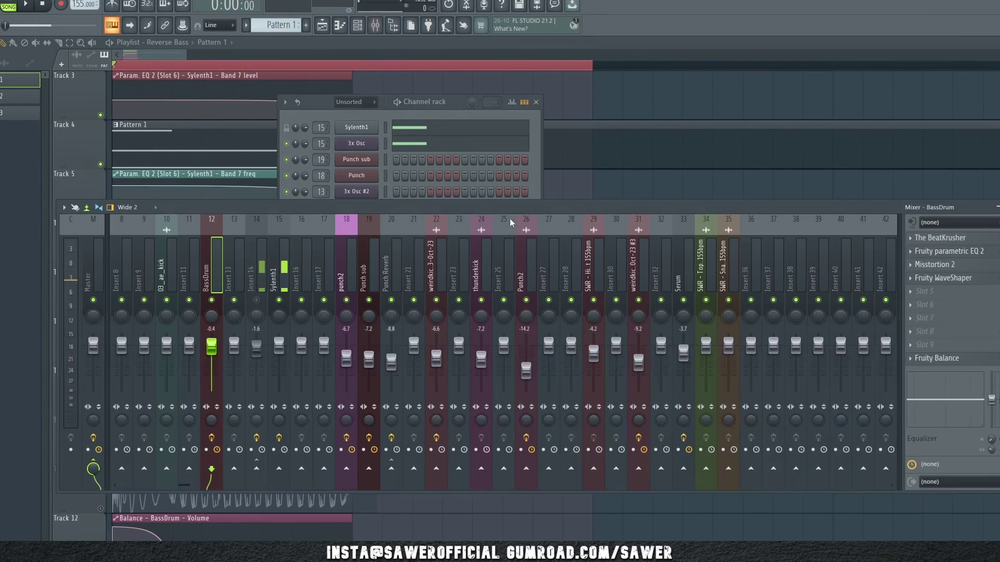
click(272, 290)
click(357, 143)
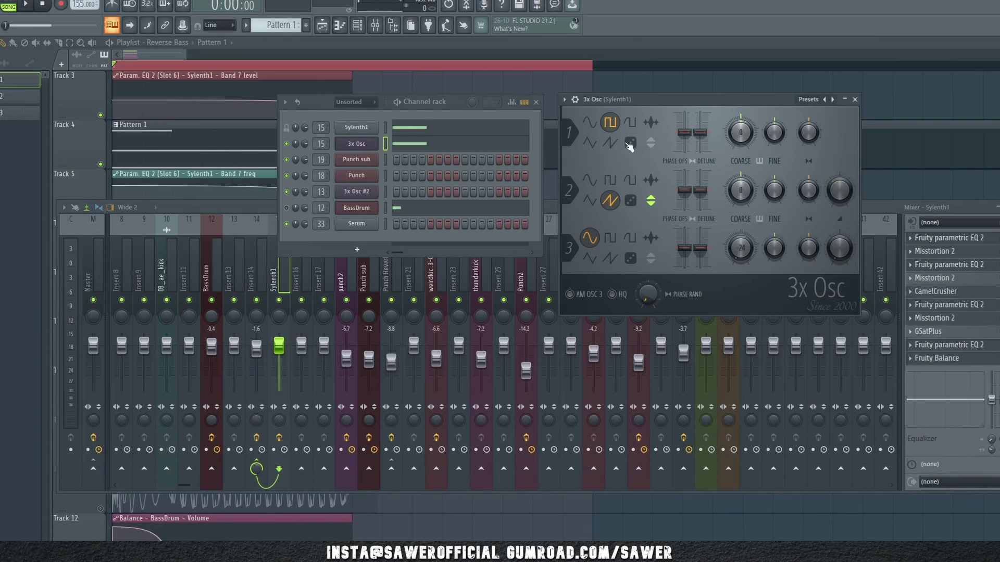
drag(669, 108, 561, 155)
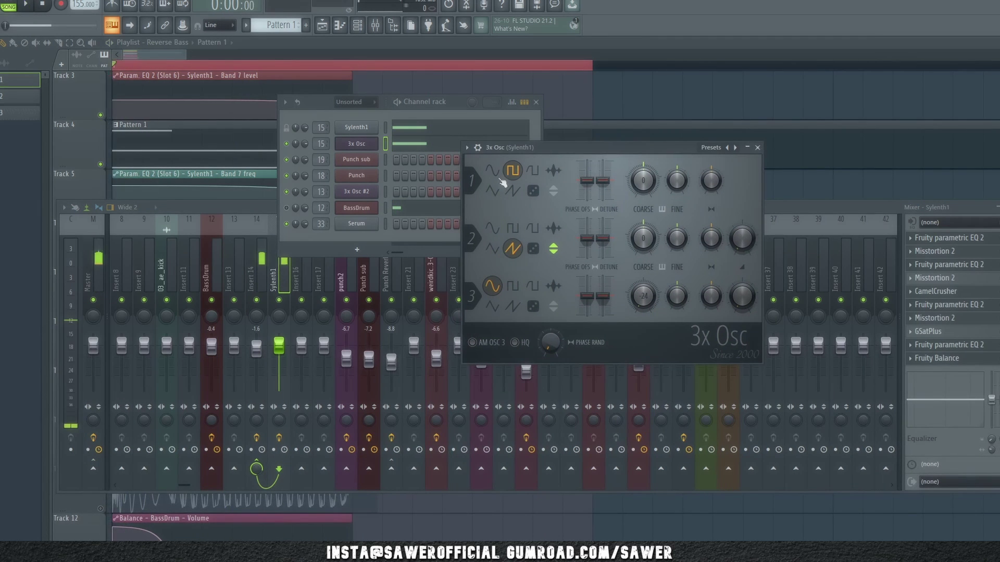
click(512, 170)
click(492, 228)
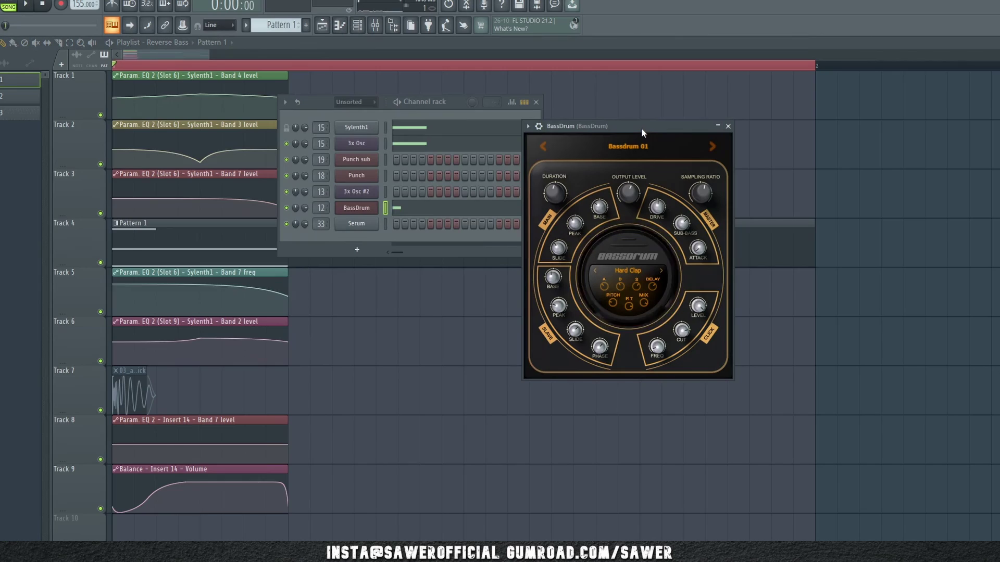
Step: Play the loop with the BassDrum layer, view the lower playlist tracks and close the open plugin windows
key(space)
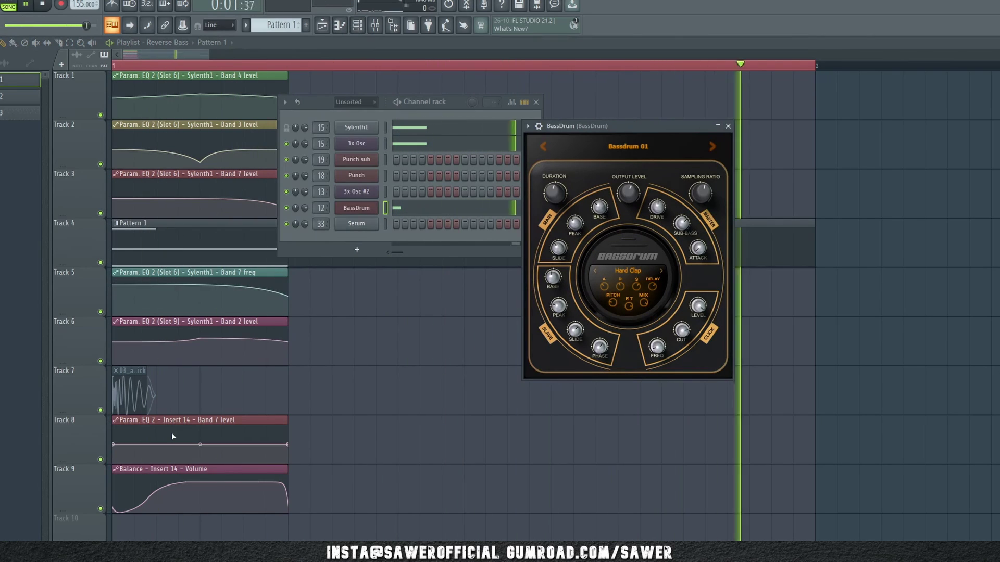
key(space)
scroll(132, 463, down, 3)
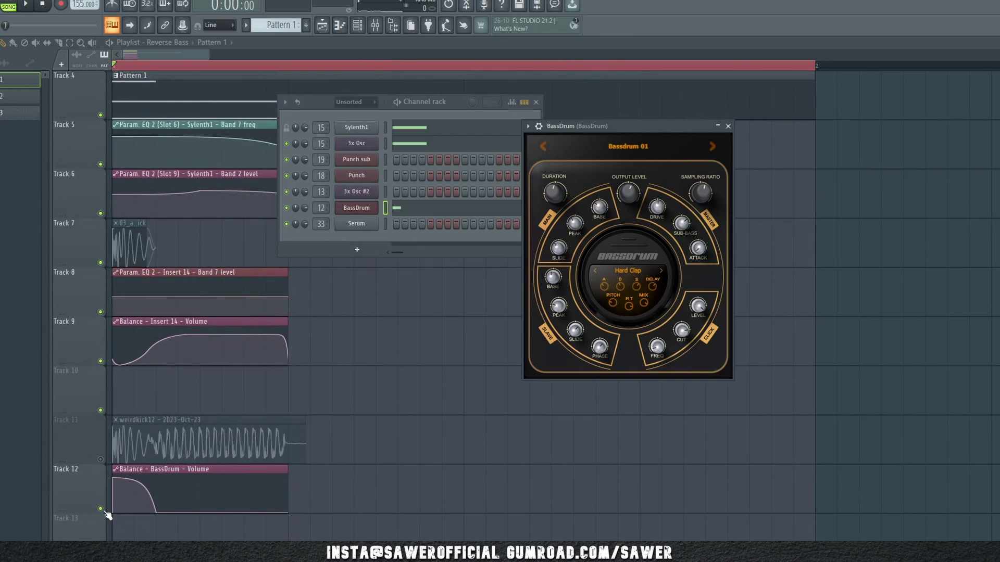
key(F12)
key(space)
Step: Open the BassDrum synth during playback and audition Bassdrum 02 and the preset after it
key(F9)
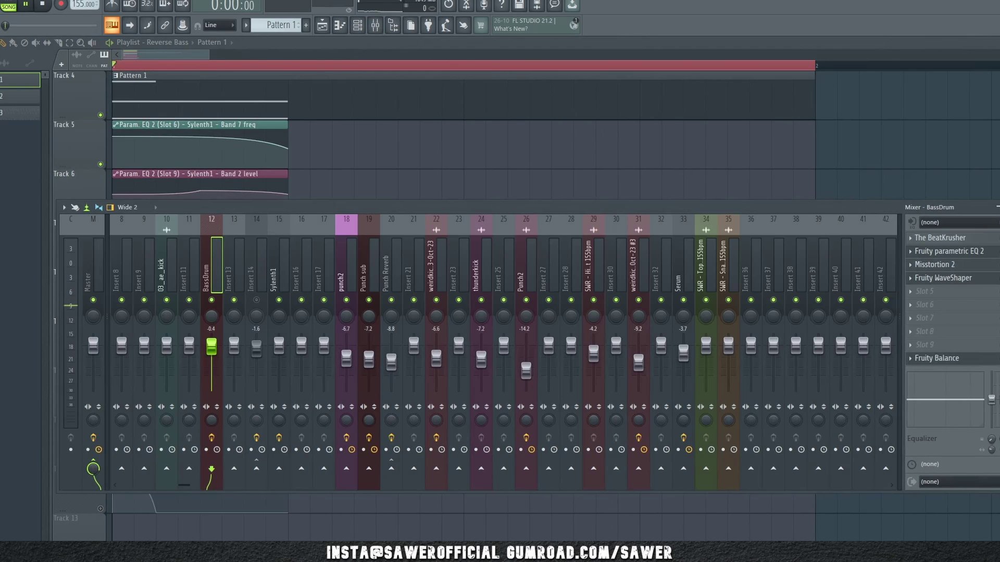
click(389, 24)
key(space)
click(368, 210)
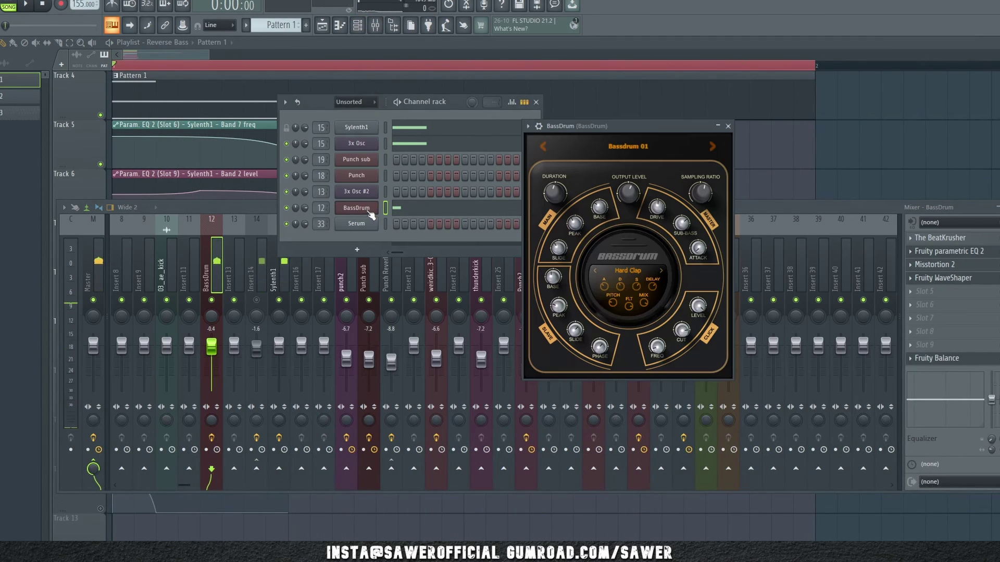
click(711, 147)
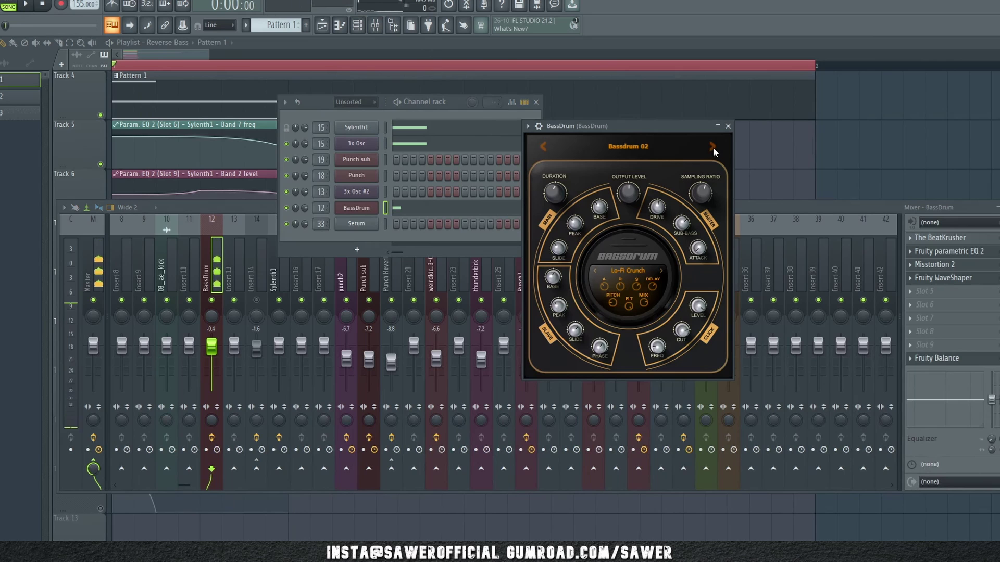
click(713, 147)
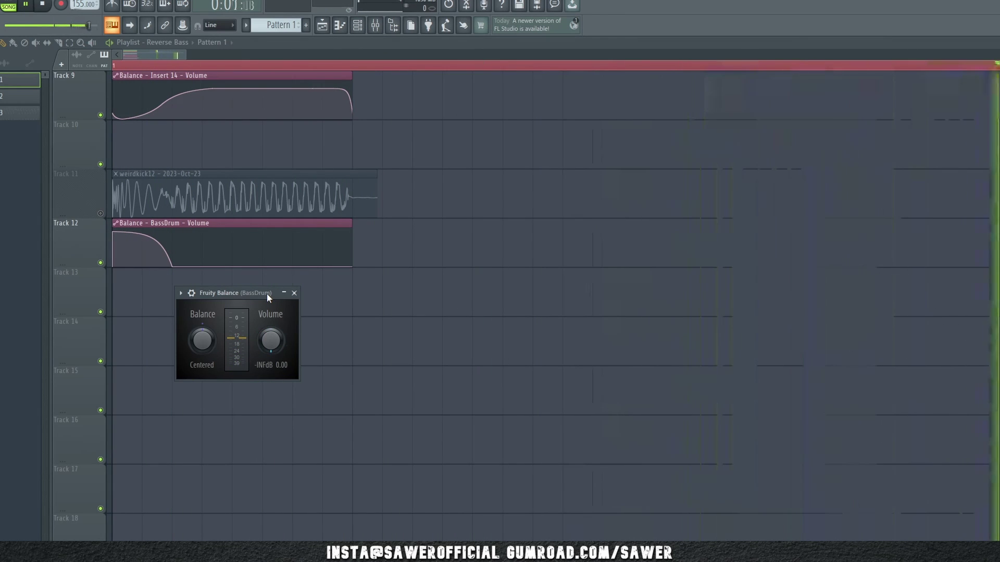
Step: Select all playlist clips and examine the BassDrum track's Fruity parametric EQ 2 and Misstortion 2 effects
key(ctrl+a)
drag(241, 292, 409, 232)
key(F9)
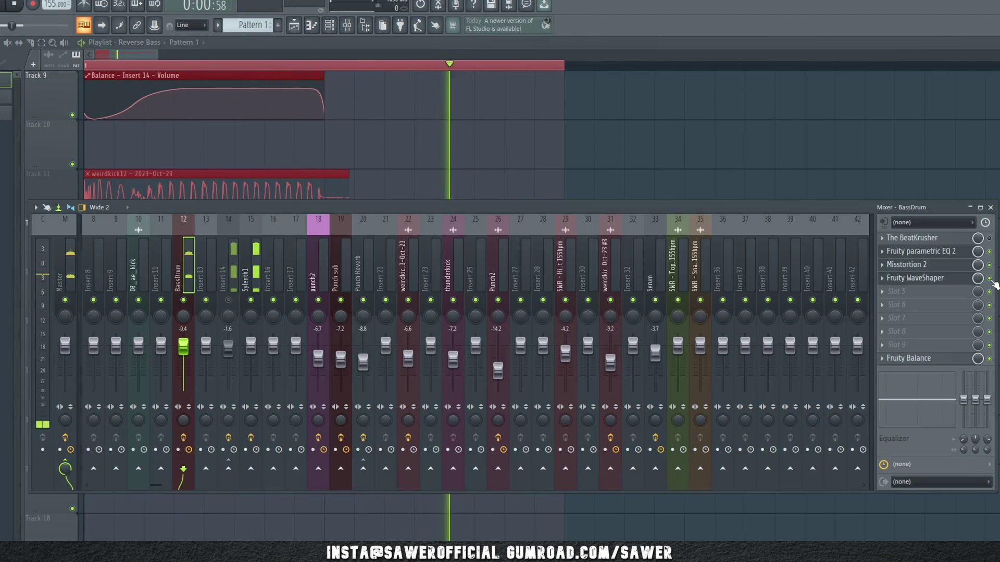
click(946, 256)
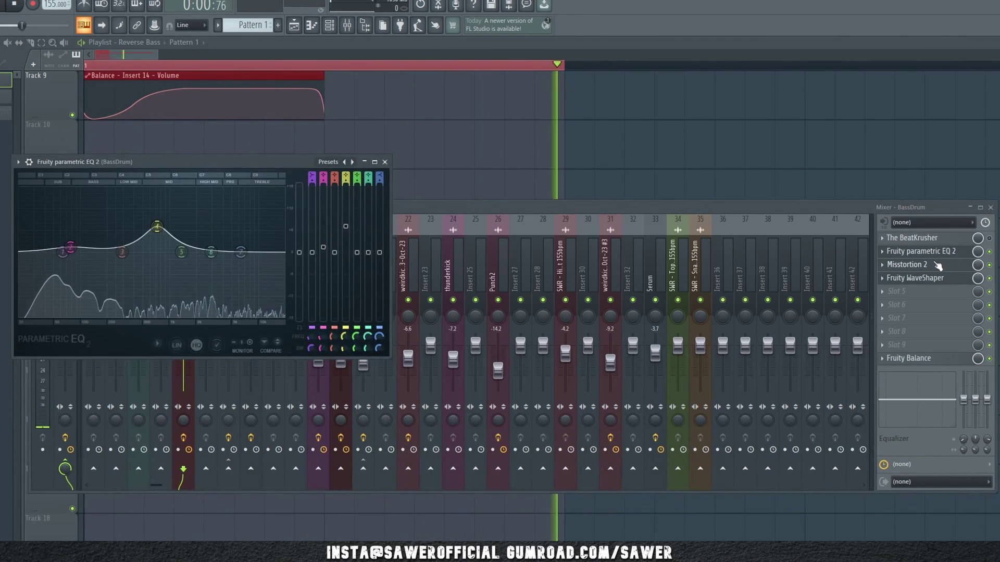
click(936, 264)
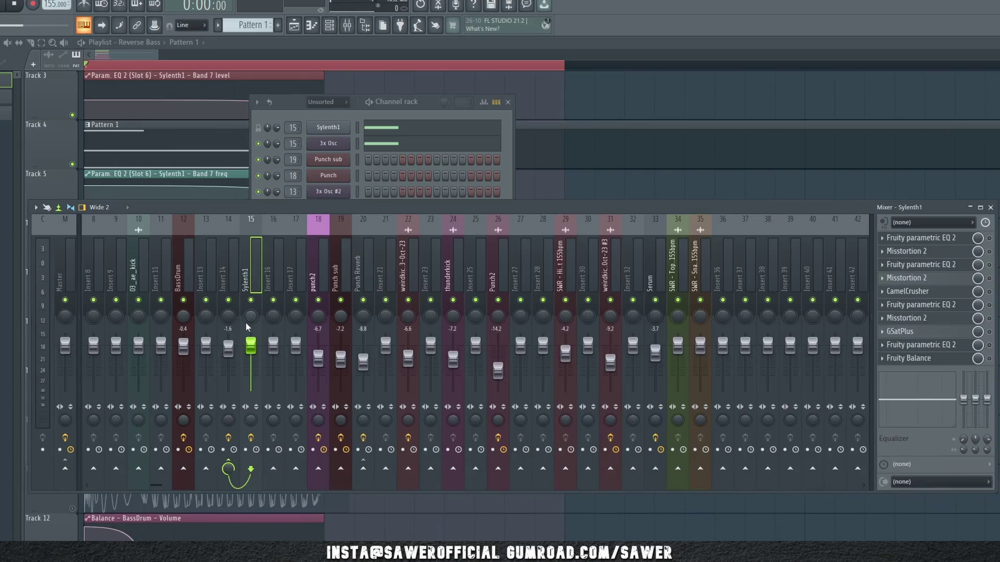
Step: Open the 3x Osc synth and set oscillator 1 to a square wave and oscillator 2 to a sawtooth
click(235, 266)
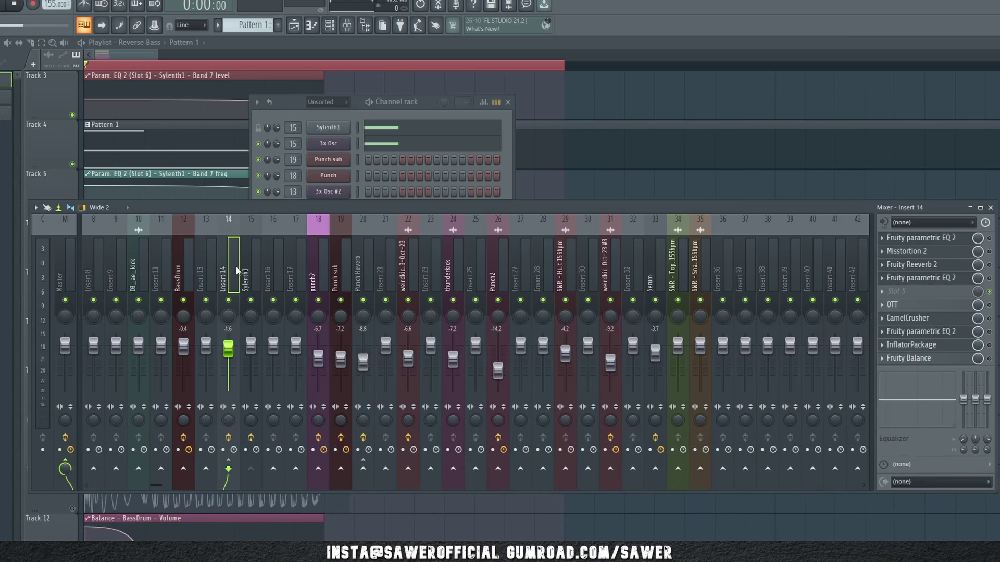
click(355, 151)
click(343, 147)
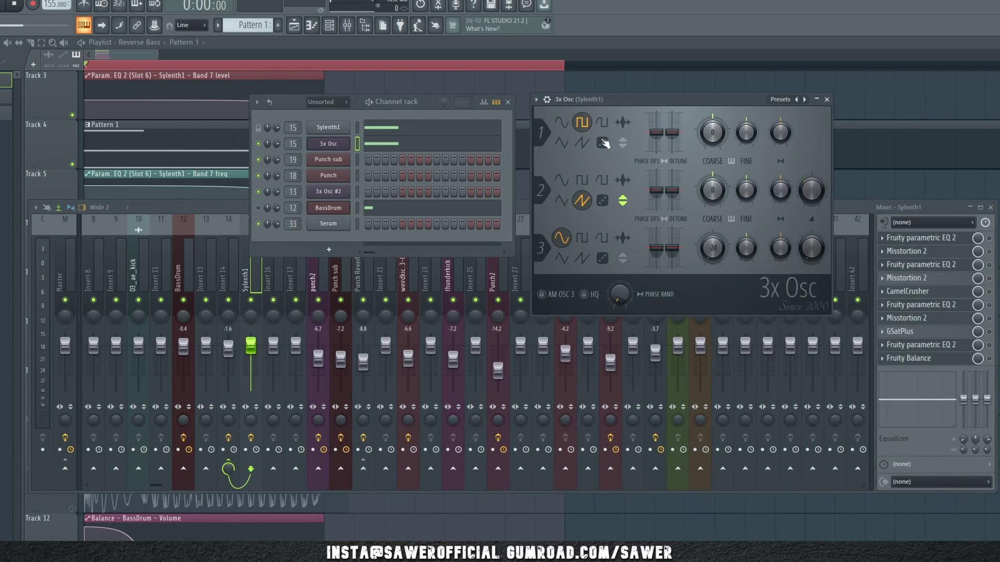
drag(632, 102, 536, 154)
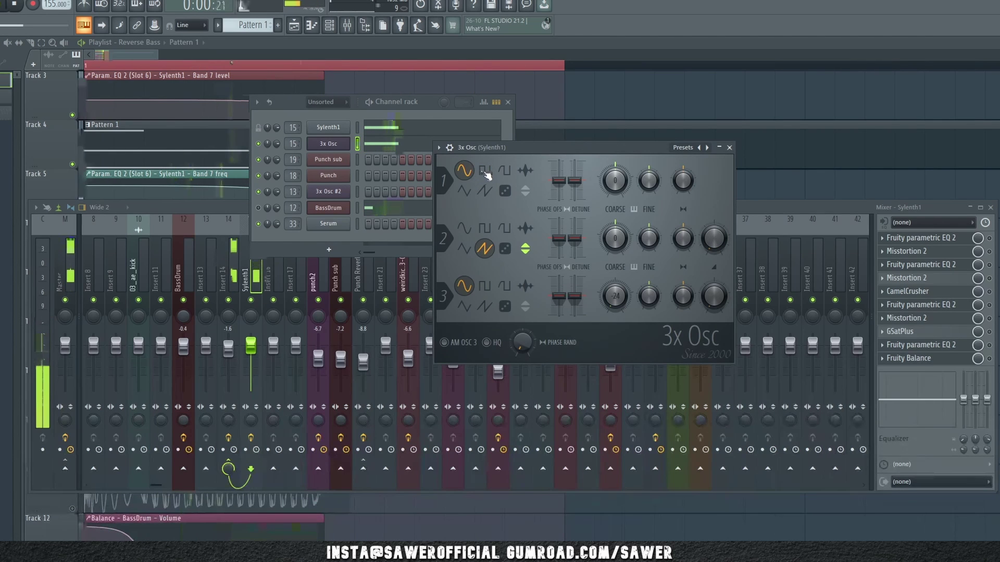
key(space)
click(484, 248)
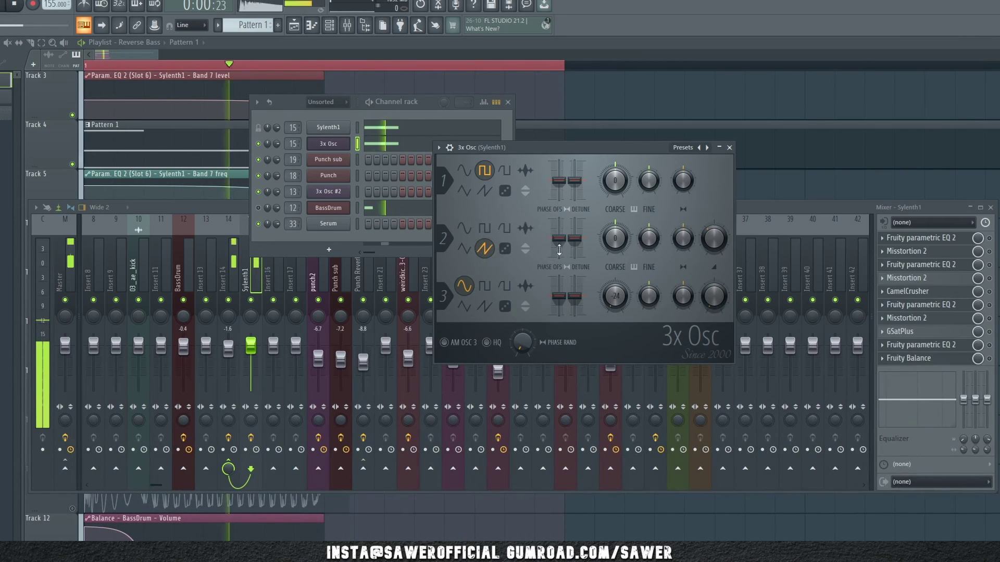
Step: Compare playback with oscillator 2's inversion off and on, then view the 3x Osc piano roll and close the synth
key(space)
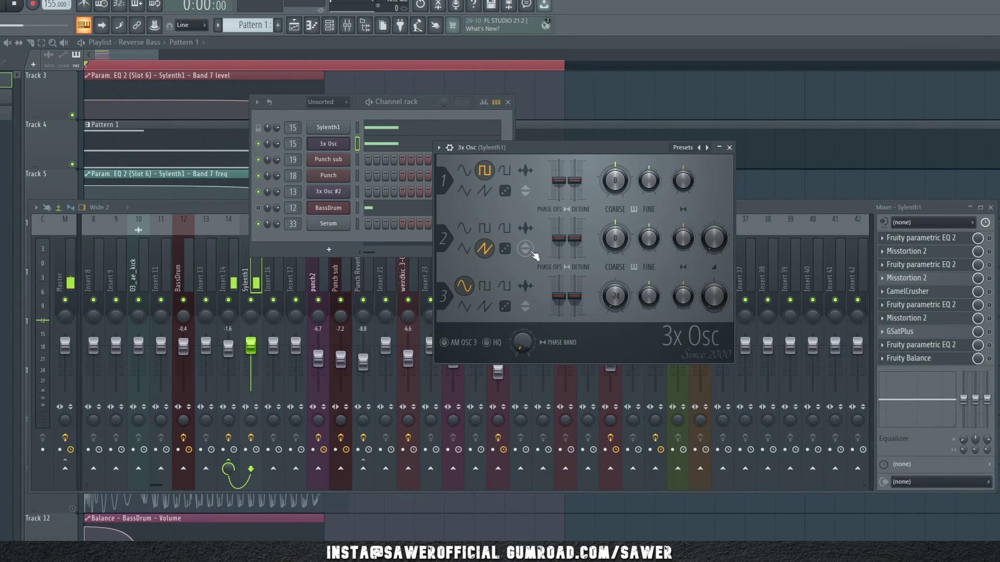
key(space)
click(484, 248)
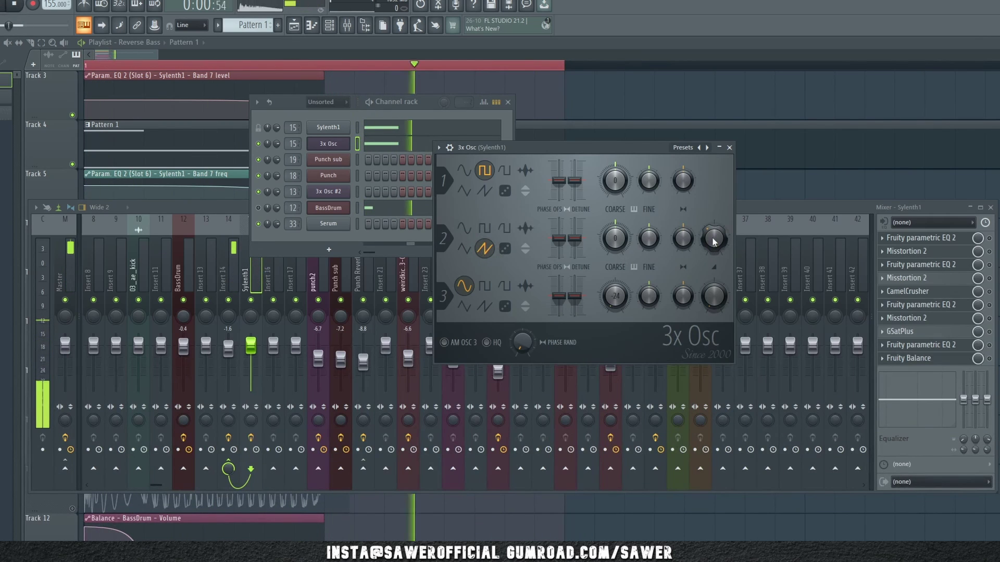
key(space)
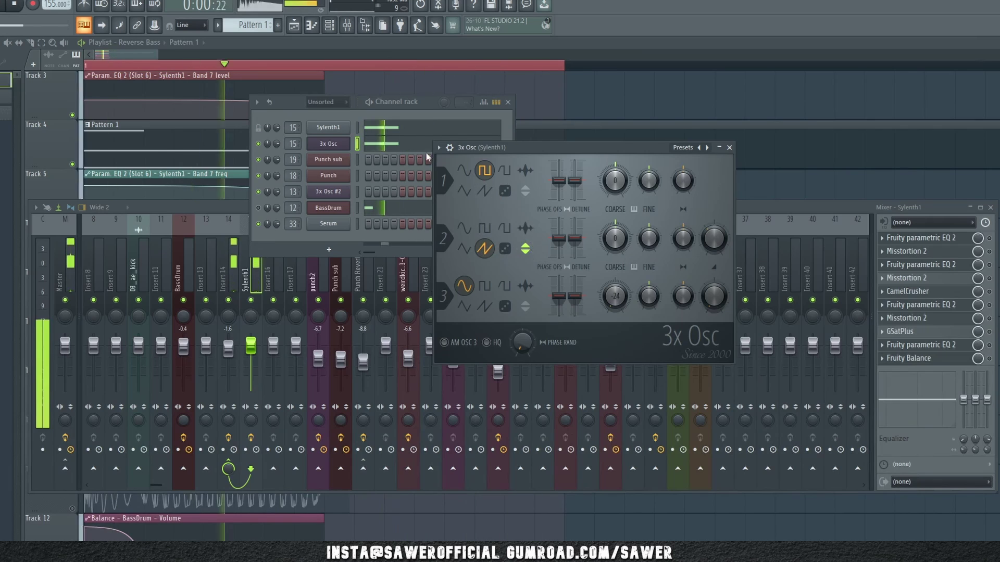
key(space)
key(F7)
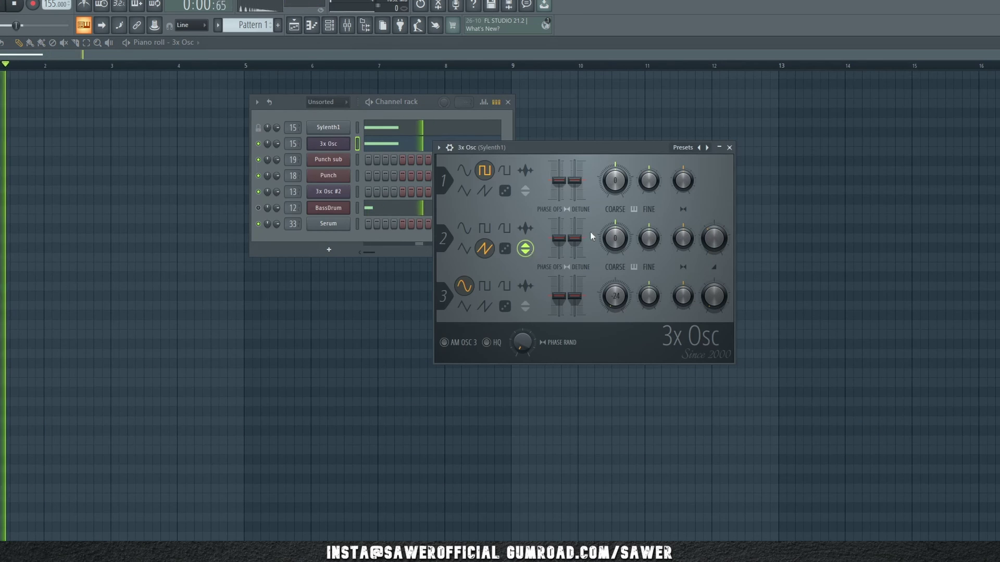
click(729, 148)
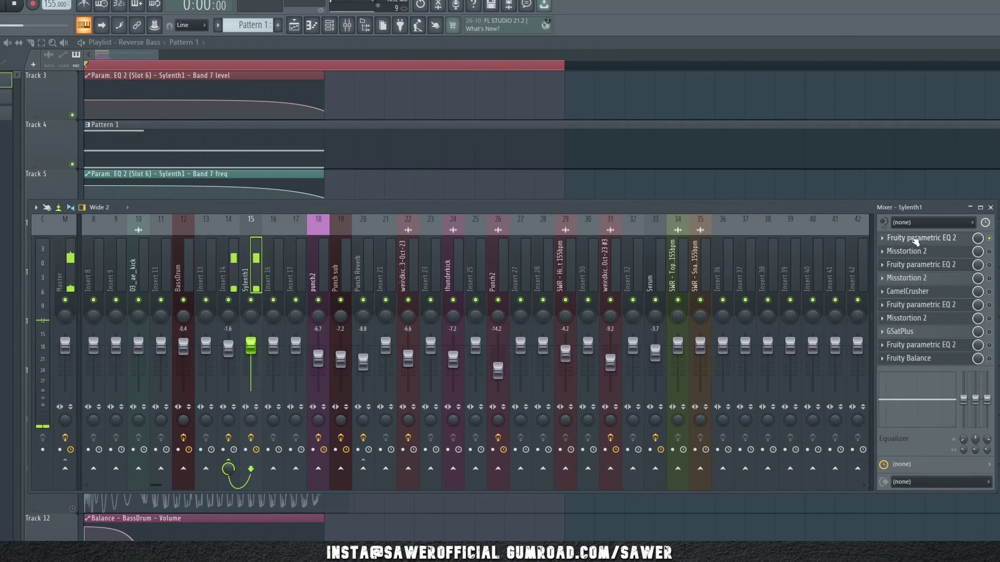
Step: Examine the first Fruity parametric EQ 2 on the Sylenth1 mixer track while the loop plays
click(916, 238)
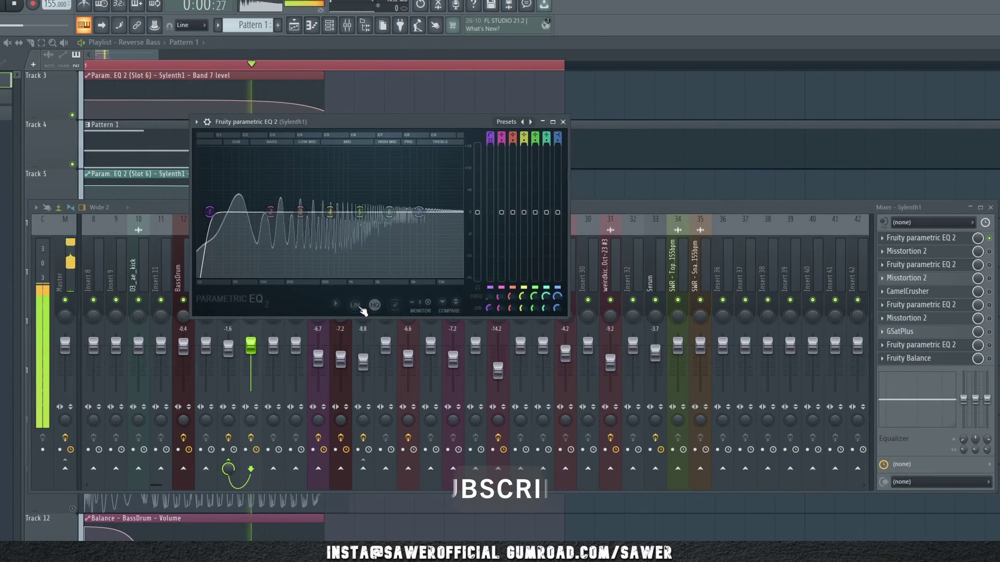
click(355, 305)
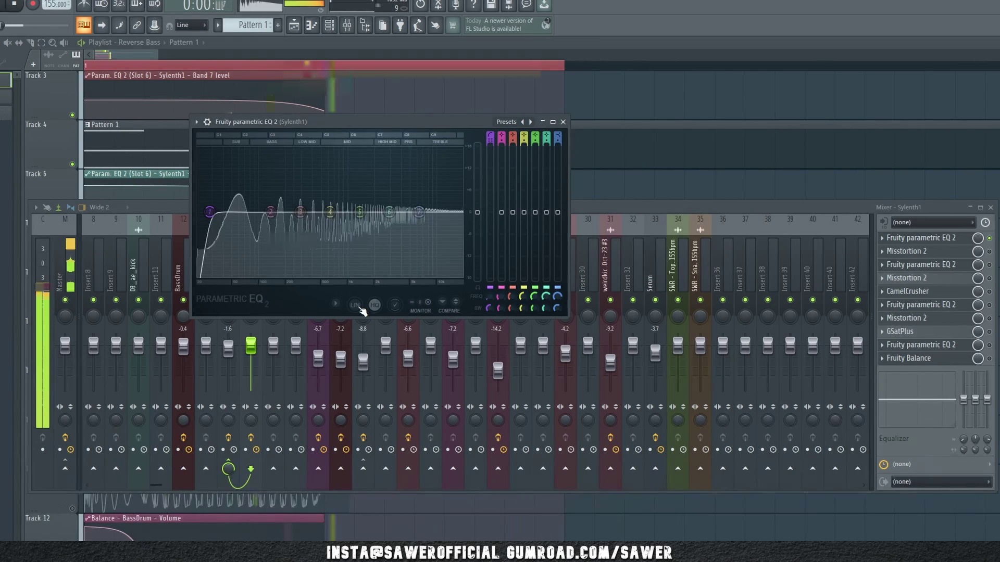
key(space)
Step: Enable the first Misstortion 2 on the Sylenth1 mixer track and review its Tone and Symmetry settings during playback
click(951, 252)
drag(366, 111, 401, 123)
key(space)
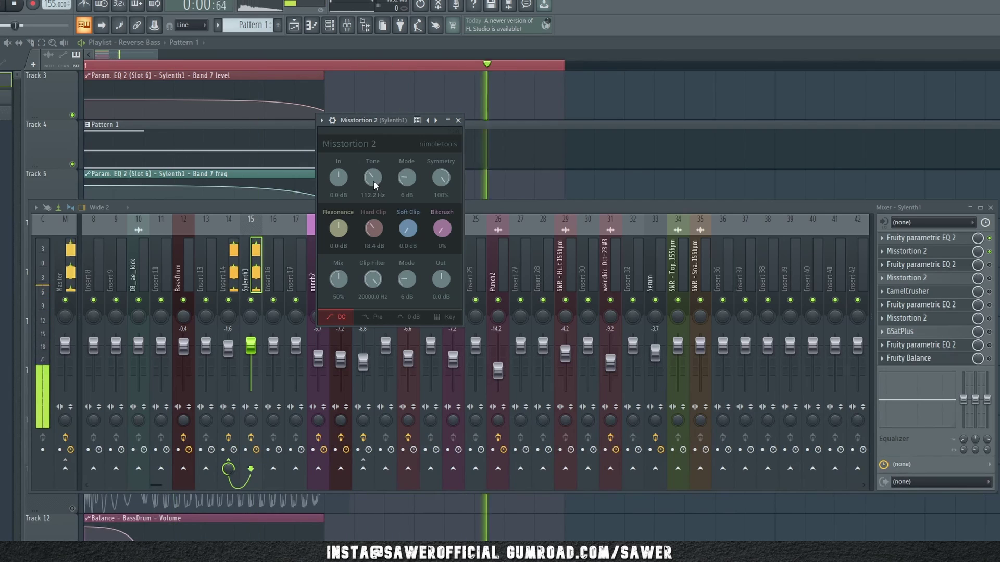
drag(373, 181, 444, 176)
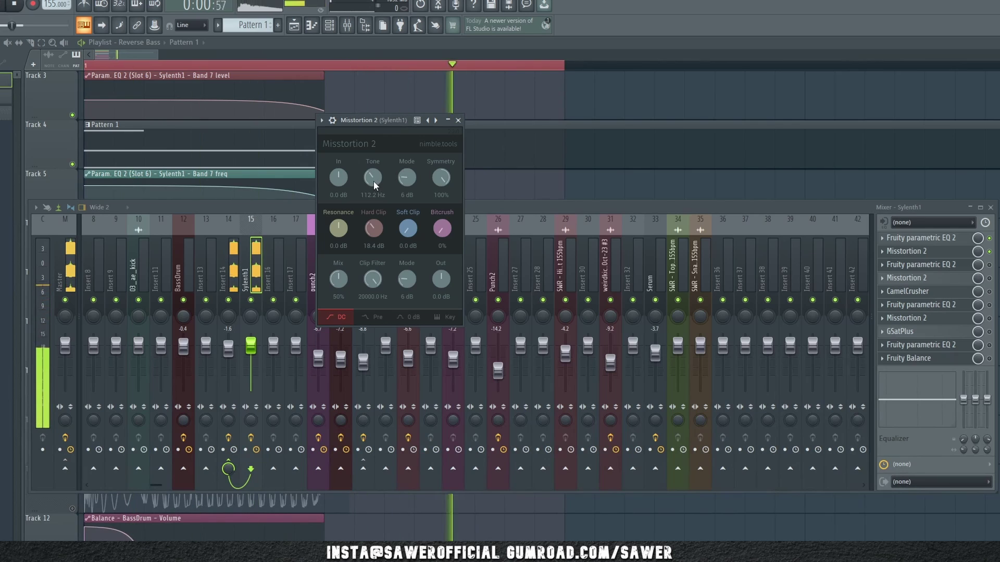
mouse_move(373, 186)
mouse_down()
mouse_move(376, 172)
mouse_move(382, 182)
mouse_up()
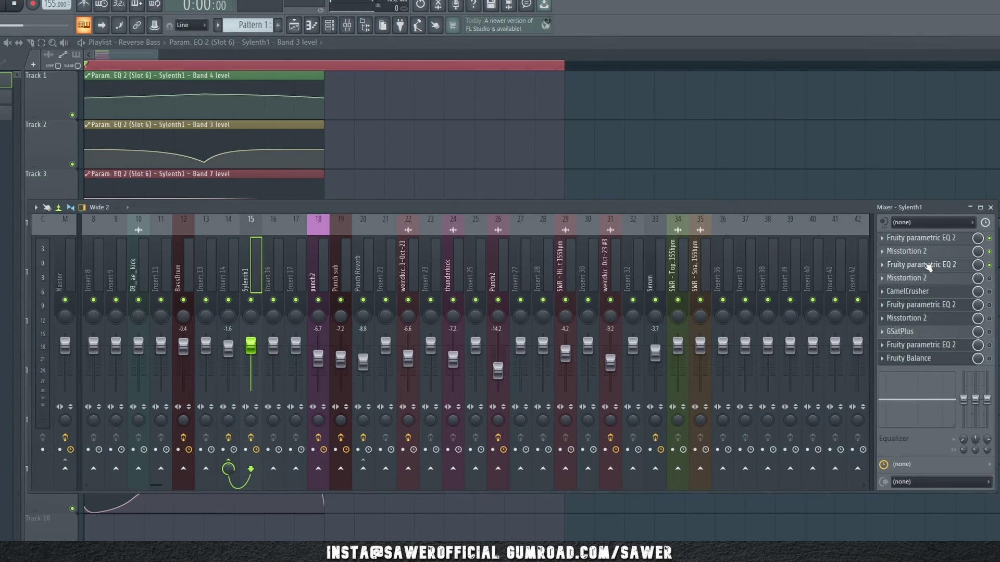
Step: Open the second Fruity parametric EQ 2 on the Sylenth1 mixer track and review it with the loop playing
click(928, 265)
key(F9)
key(space)
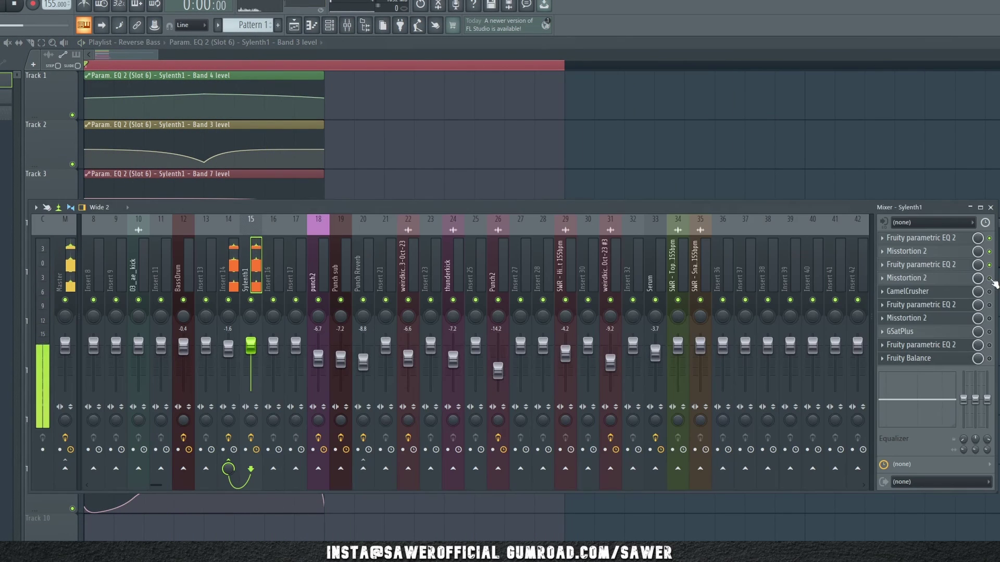
Step: Enable the second Misstortion 2 on the Sylenth1 track, auditioning Symmetry and Tone changes and ending at 100% Symmetry and 106.5 Hz Tone
click(916, 279)
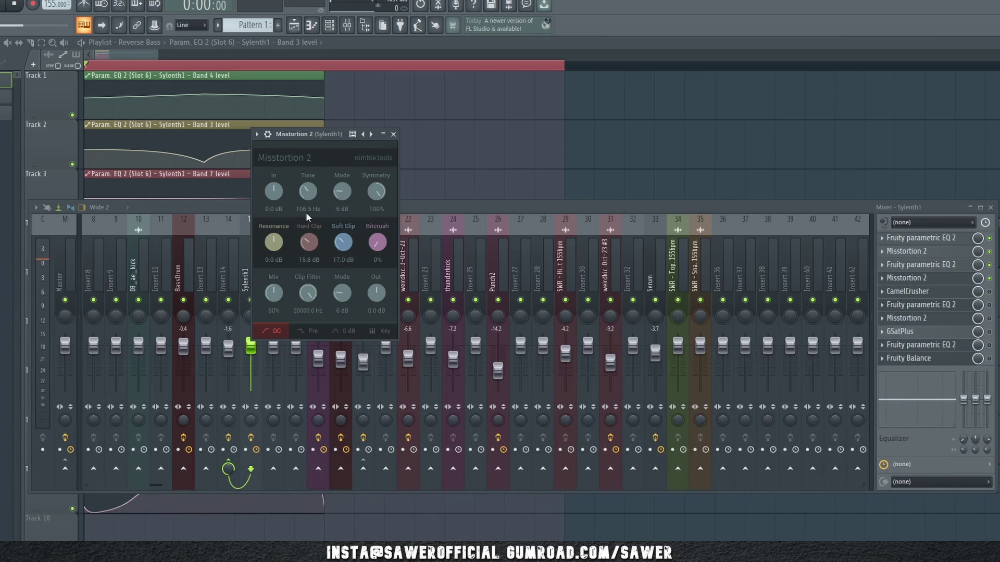
key(space)
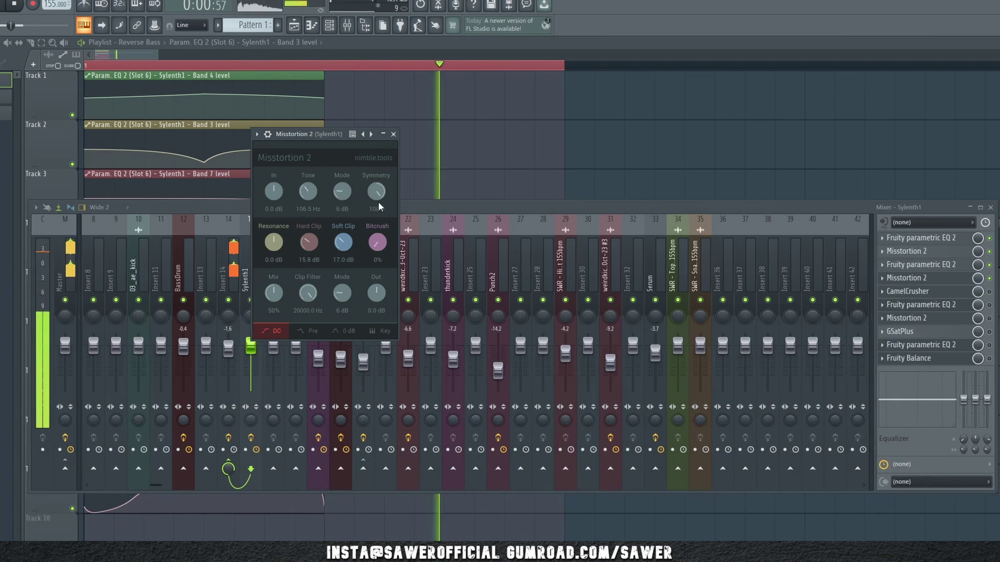
drag(334, 132, 343, 131)
key(space)
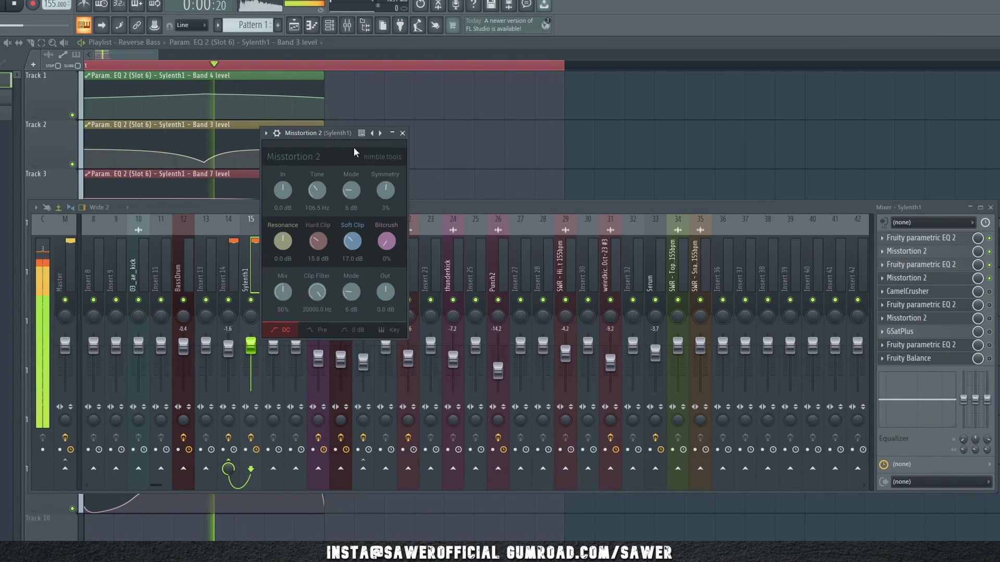
drag(385, 191, 393, 102)
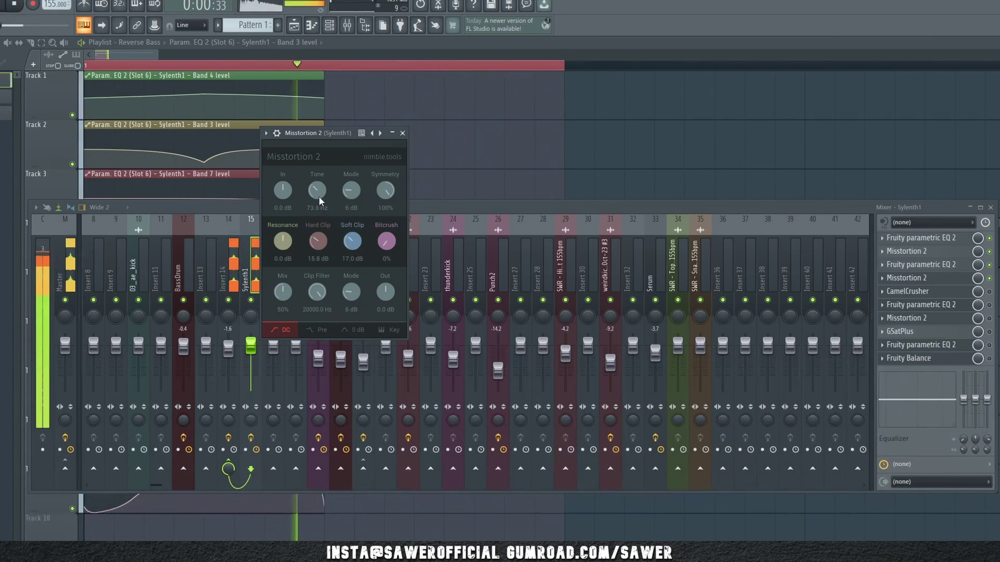
mouse_move(320, 214)
mouse_down()
mouse_move(320, 179)
mouse_move(331, 208)
mouse_up()
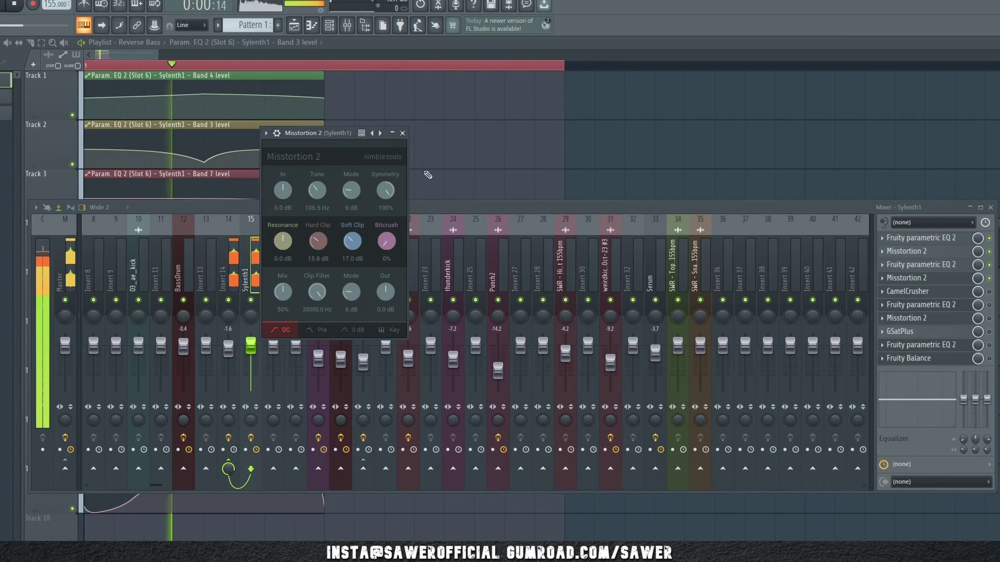
click(908, 278)
key(space)
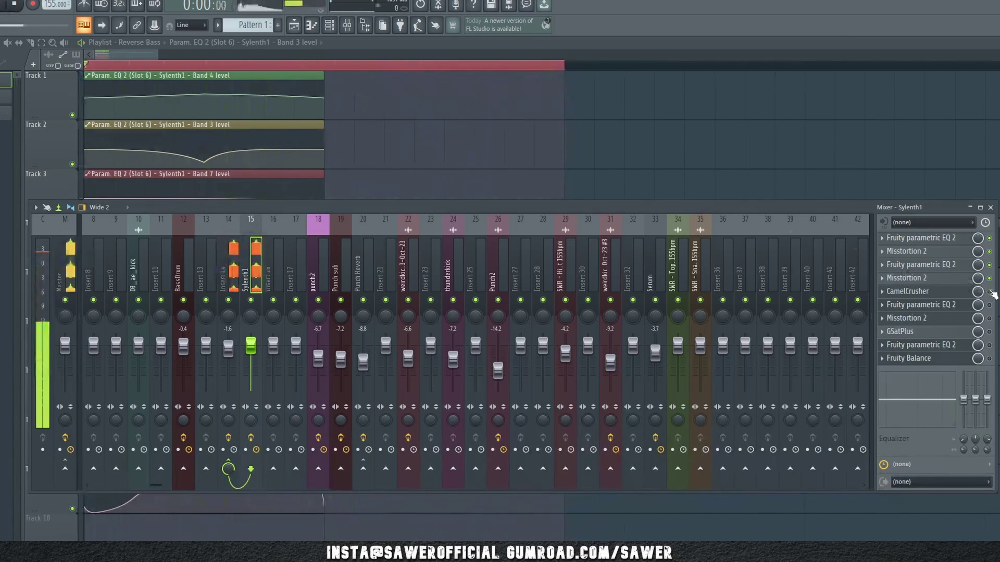
Step: Enable CamelCrusher on the Sylenth1 track and audition it with the British Clean patch
click(934, 292)
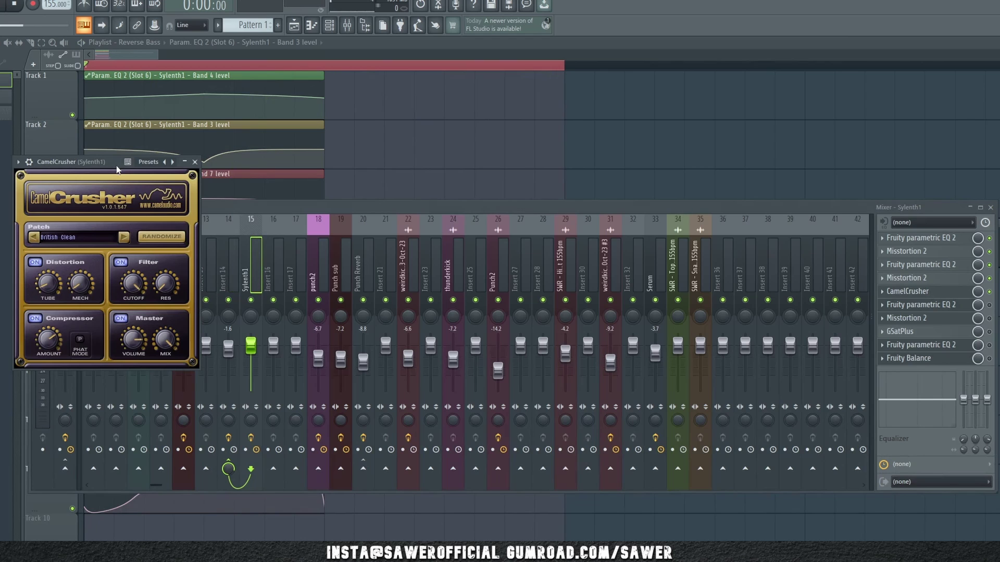
drag(117, 169, 275, 164)
click(201, 224)
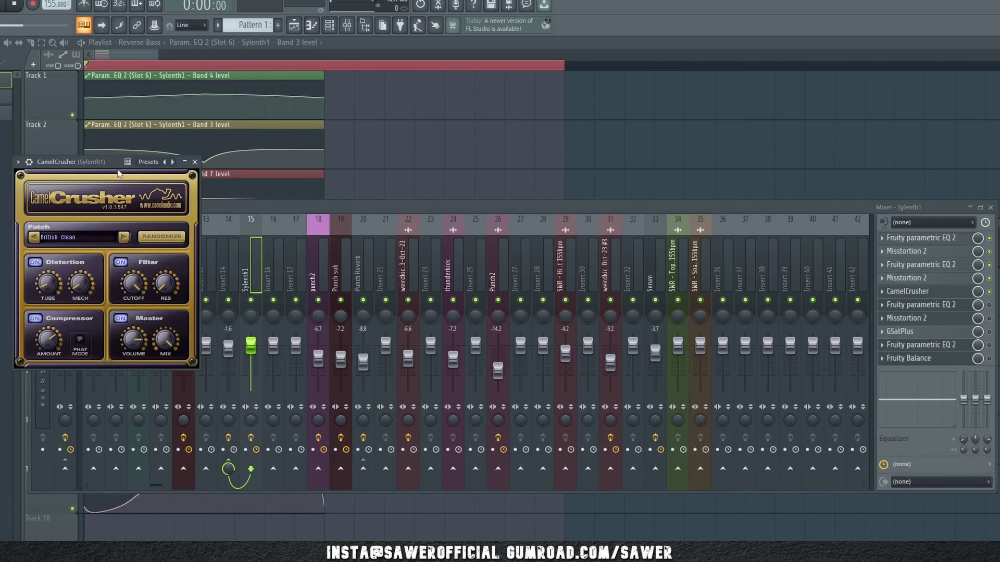
drag(118, 166, 275, 154)
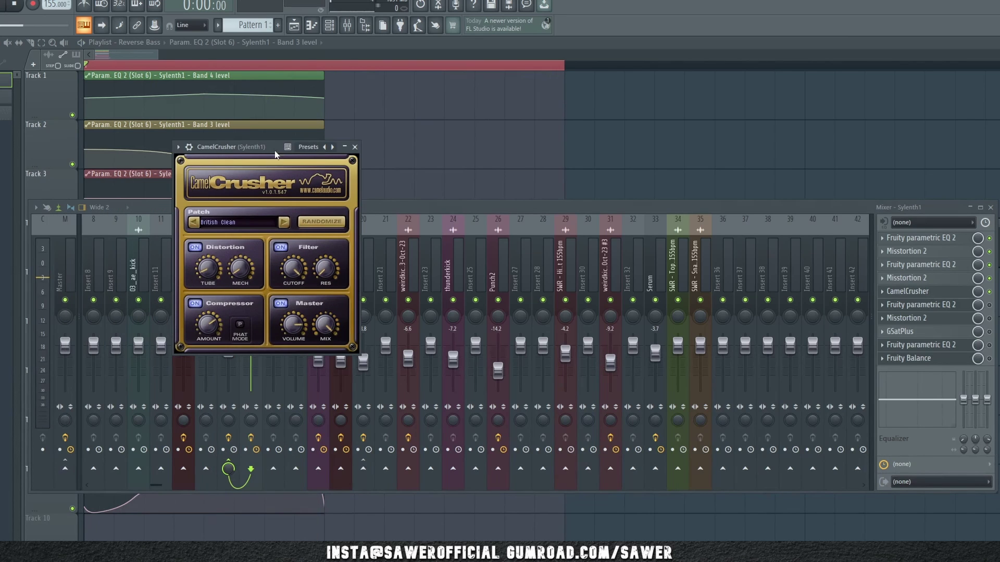
click(219, 225)
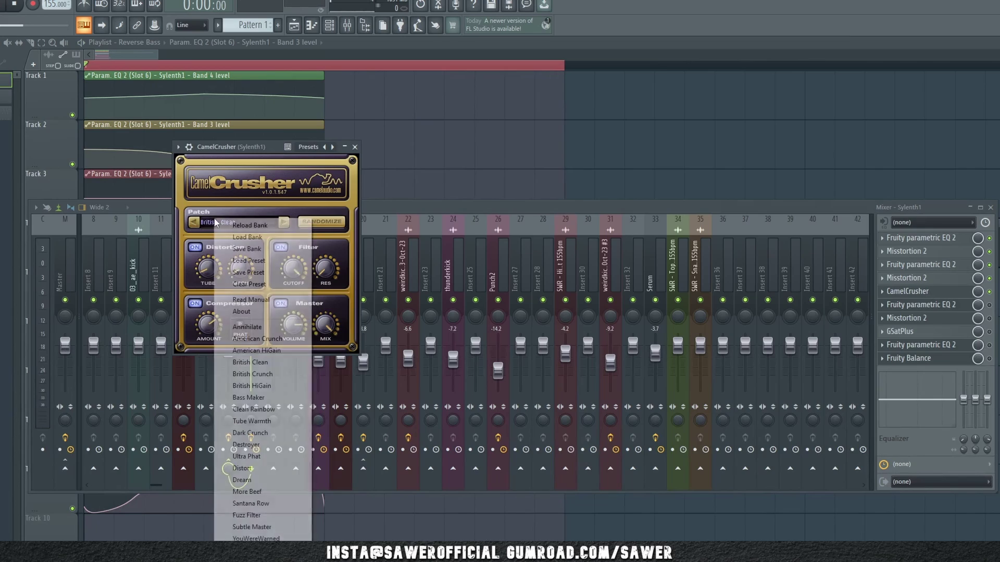
click(286, 223)
key(space)
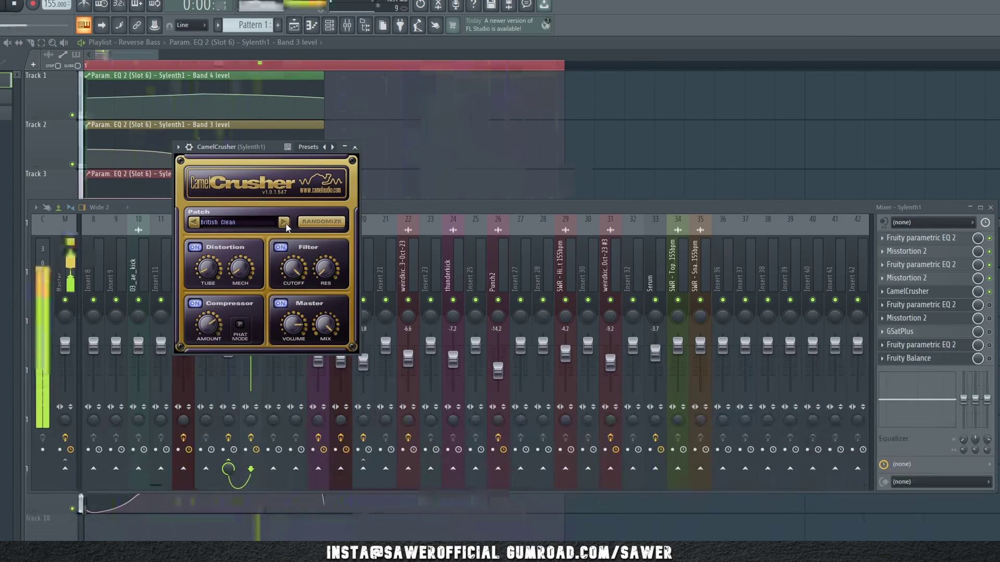
click(195, 222)
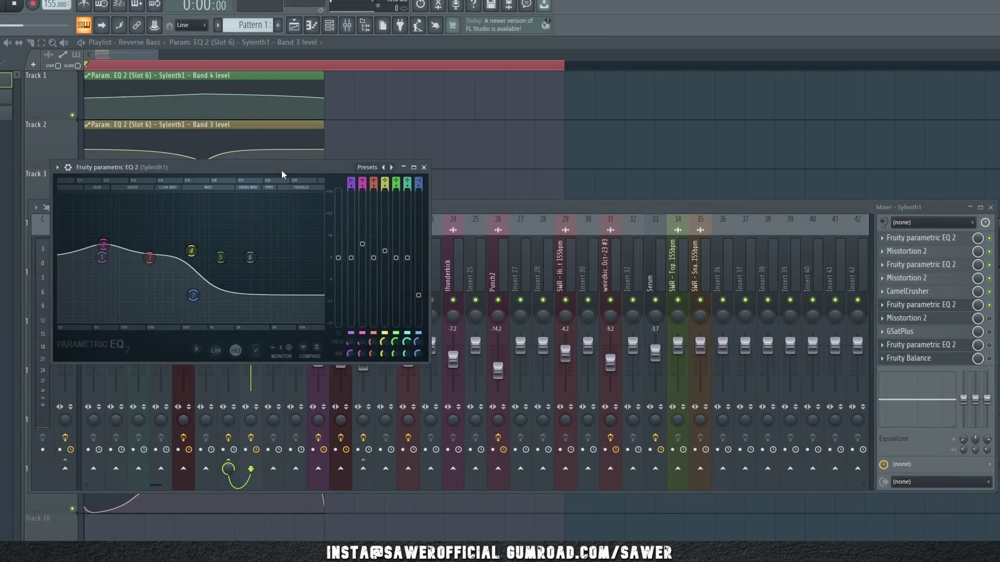
Step: Place the slot 6 Fruity parametric EQ 2 over the playlist, close the mixer, and watch its automated bands during playback
drag(281, 170, 548, 140)
click(991, 207)
key(space)
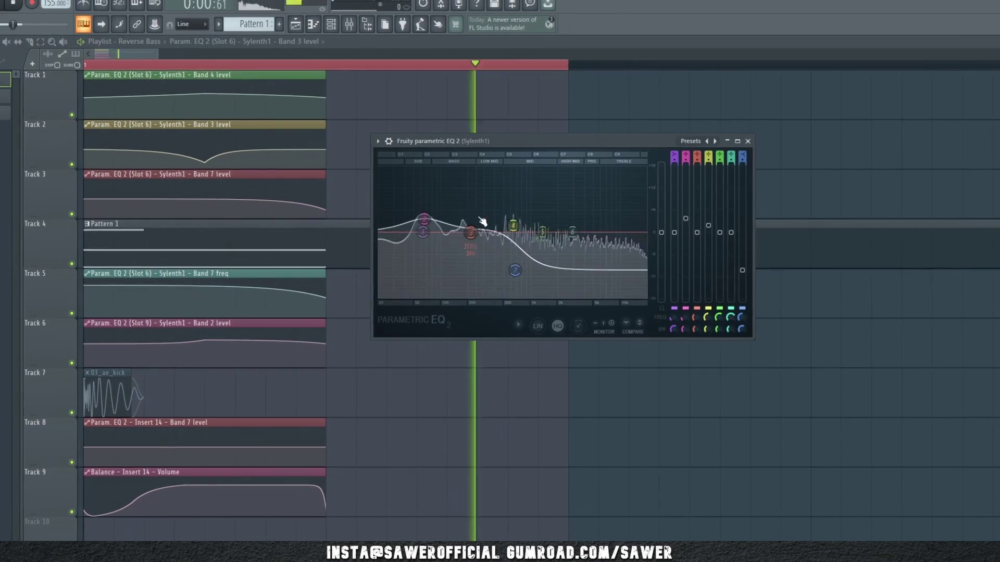
key(space)
Step: Link the slot 6 EQ's Band 3 level to the "Param. EQ 2 (Slot 6) - Sylenth1 - Band 3 level" automation clip
right_click(925, 273)
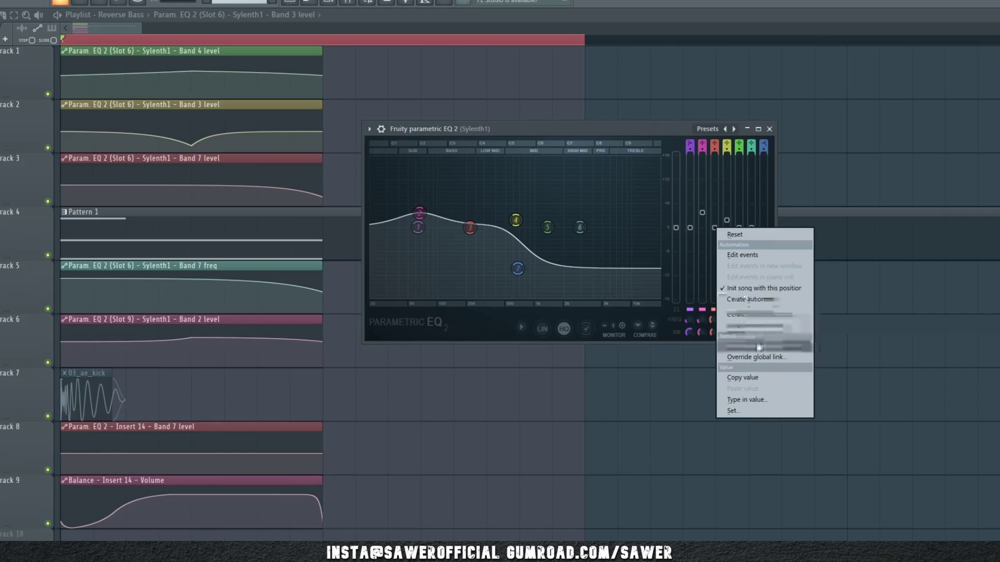
click(718, 345)
click(438, 279)
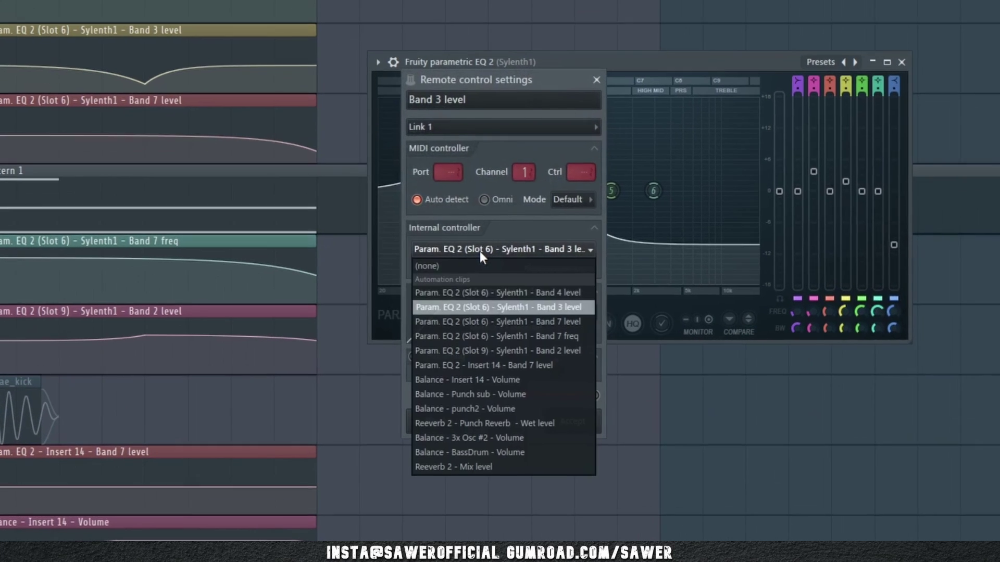
click(504, 309)
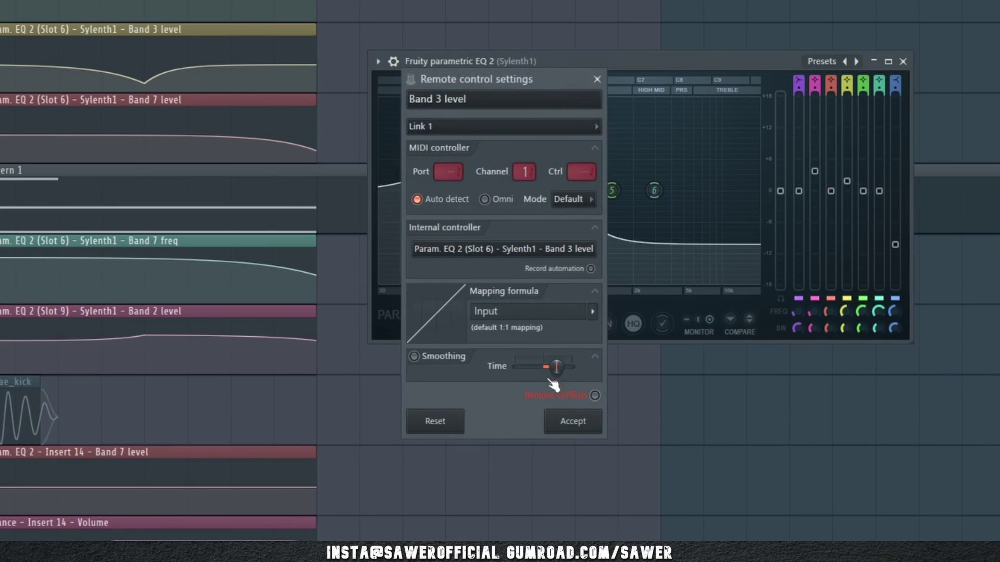
click(485, 253)
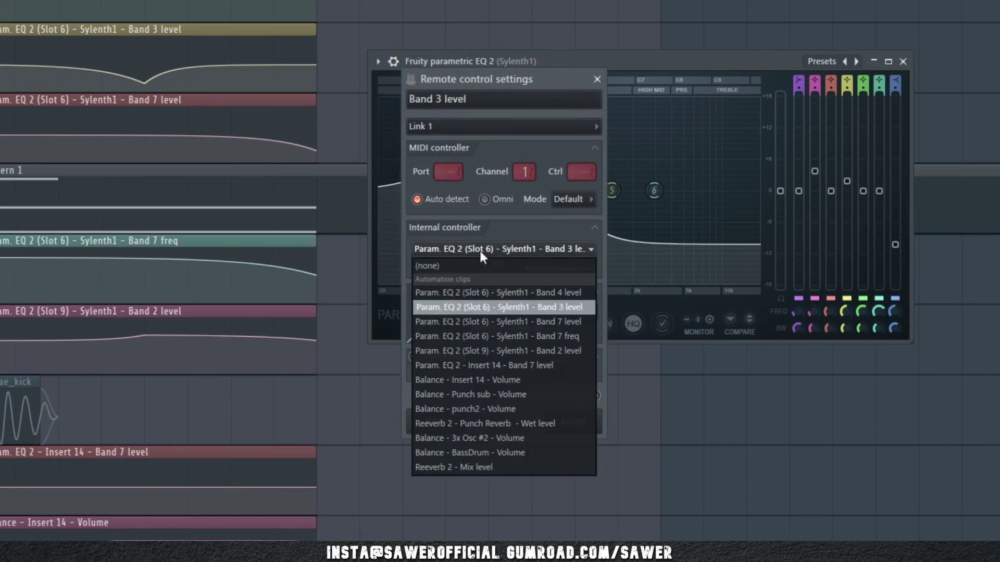
click(503, 307)
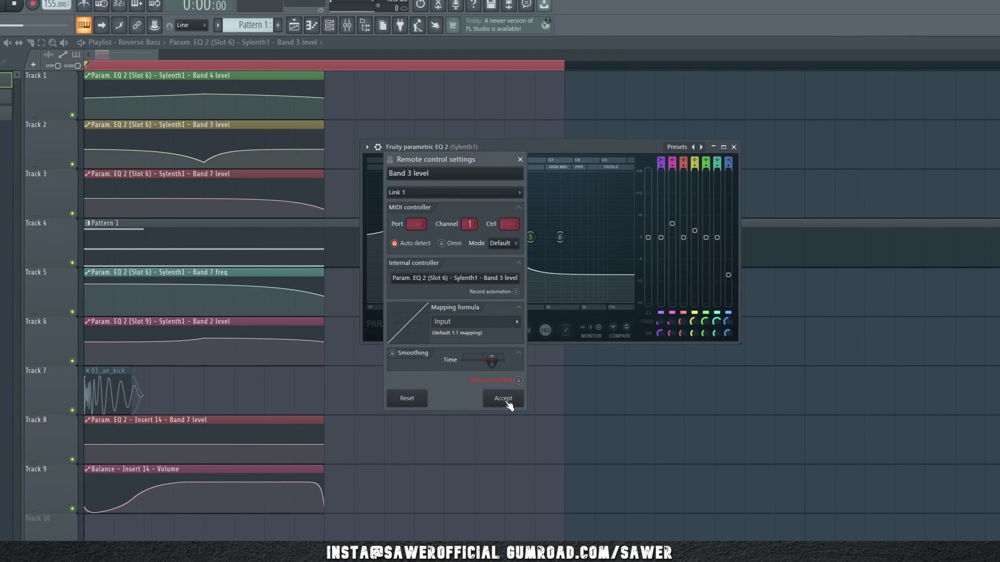
click(503, 399)
Step: Watch the slot 6 EQ's automated curve during playback and demonstrate pulling band 7 down in level and frequency
key(space)
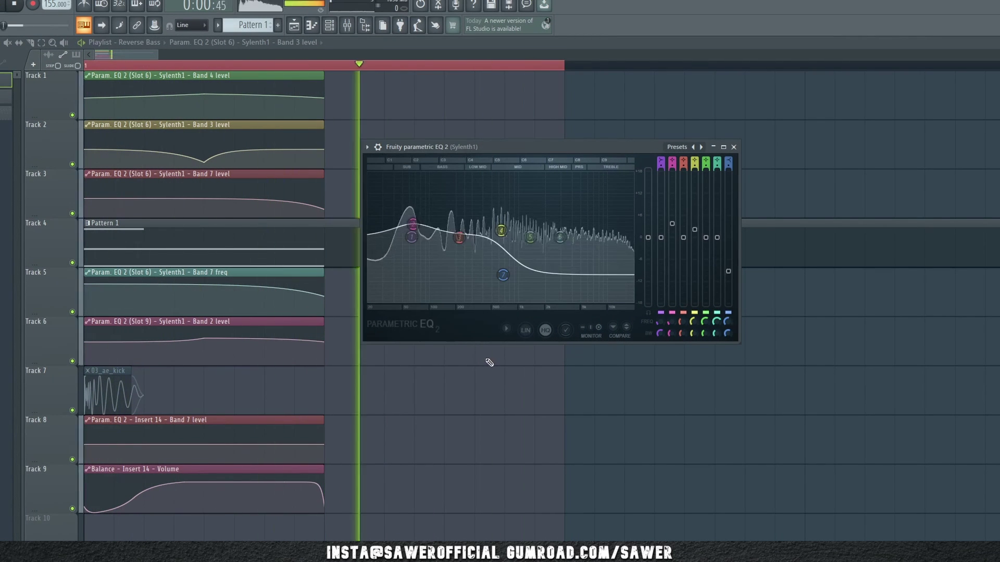
key(space)
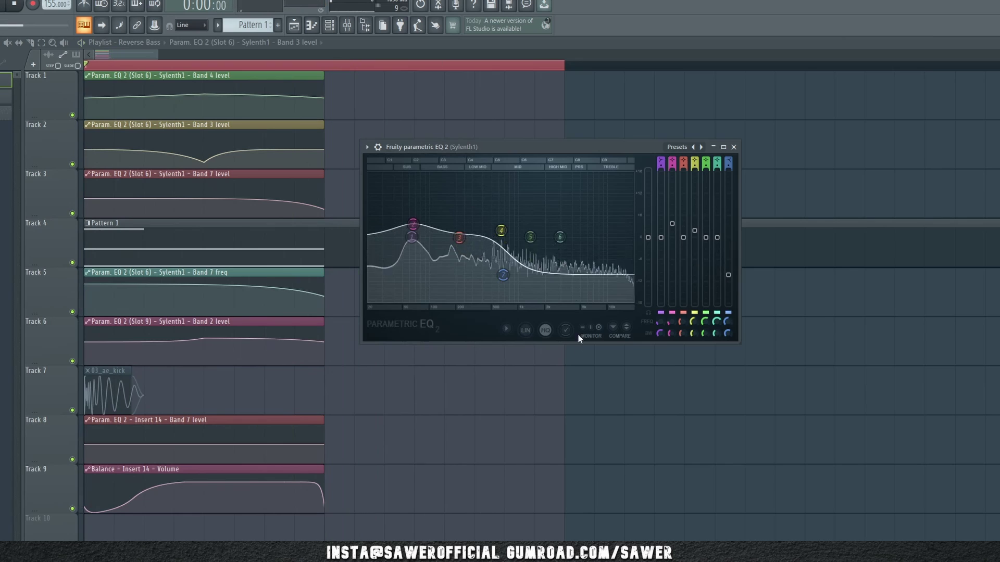
key(space)
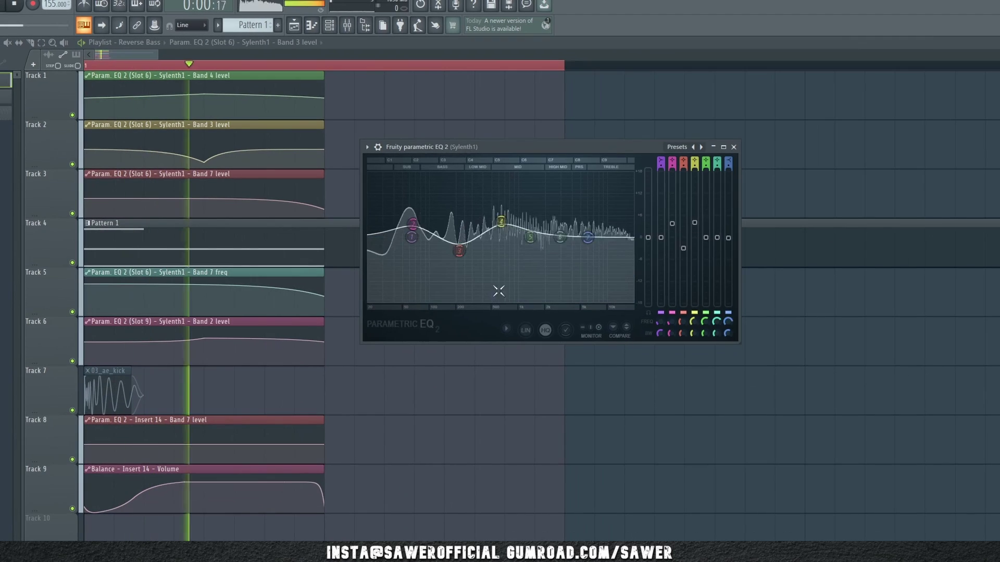
key(space)
drag(588, 238, 512, 285)
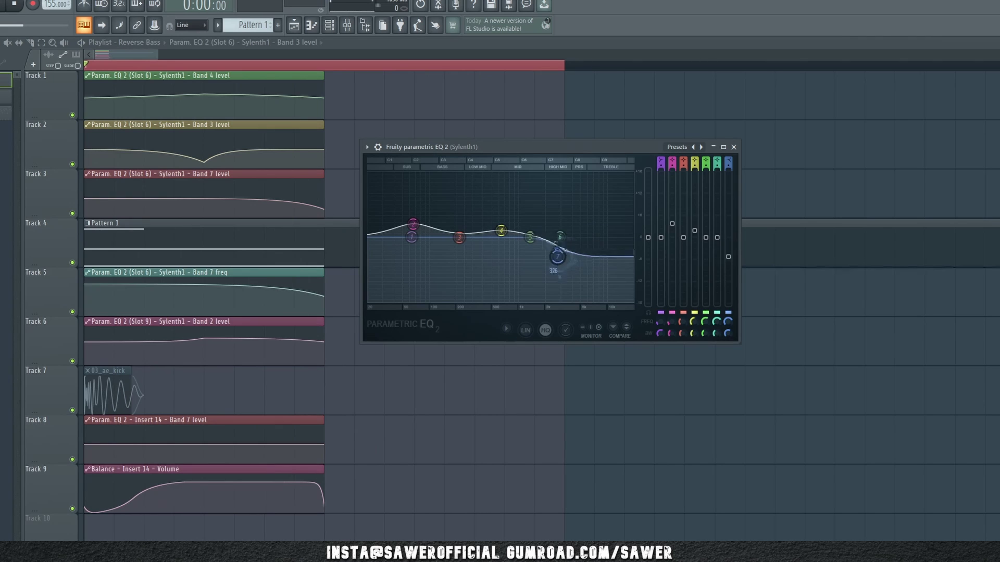
key(space)
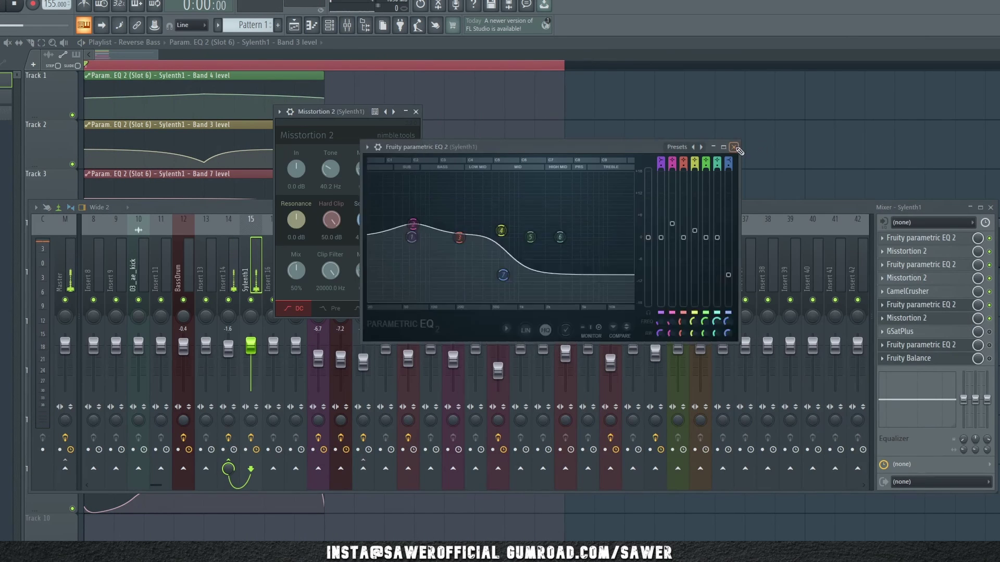
Step: Close the EQ and the mixer, and review the third Misstortion 2 with the loop playing
click(734, 147)
click(991, 207)
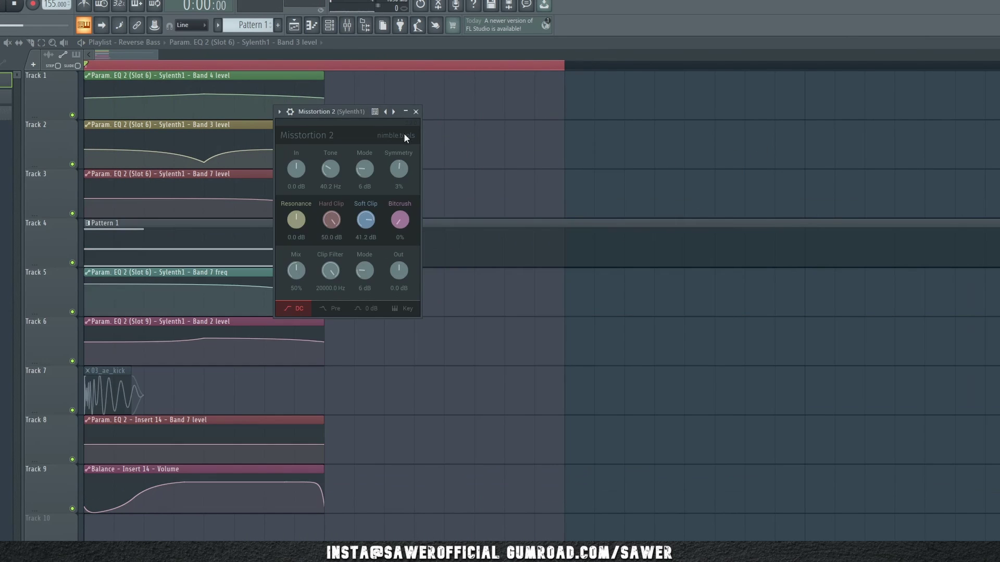
drag(357, 120, 427, 143)
key(space)
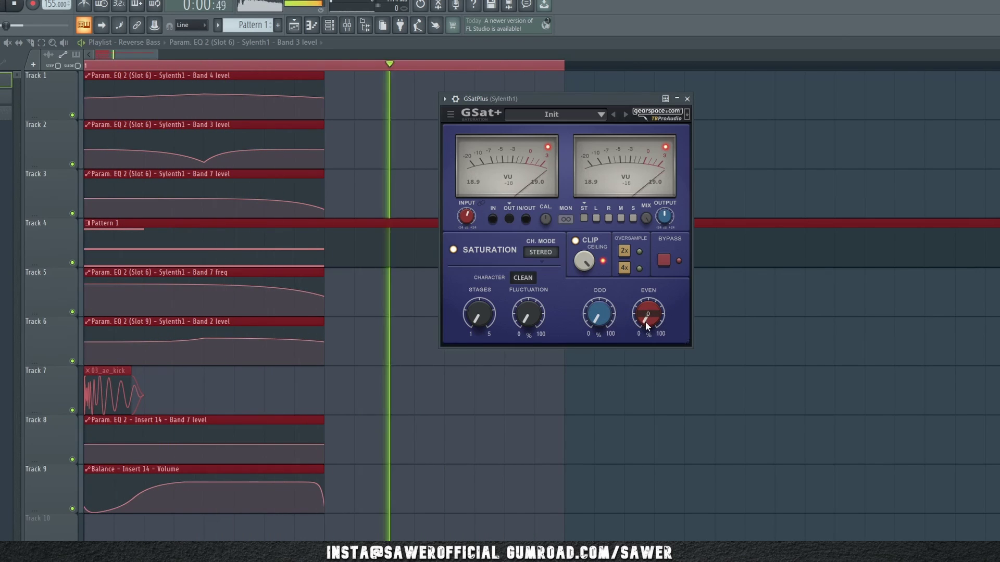
Step: Compare the GSat+ Odd and Even harmonics at 0 and 100% while the loop plays
drag(645, 322, 605, 317)
scroll(605, 317, down, 5)
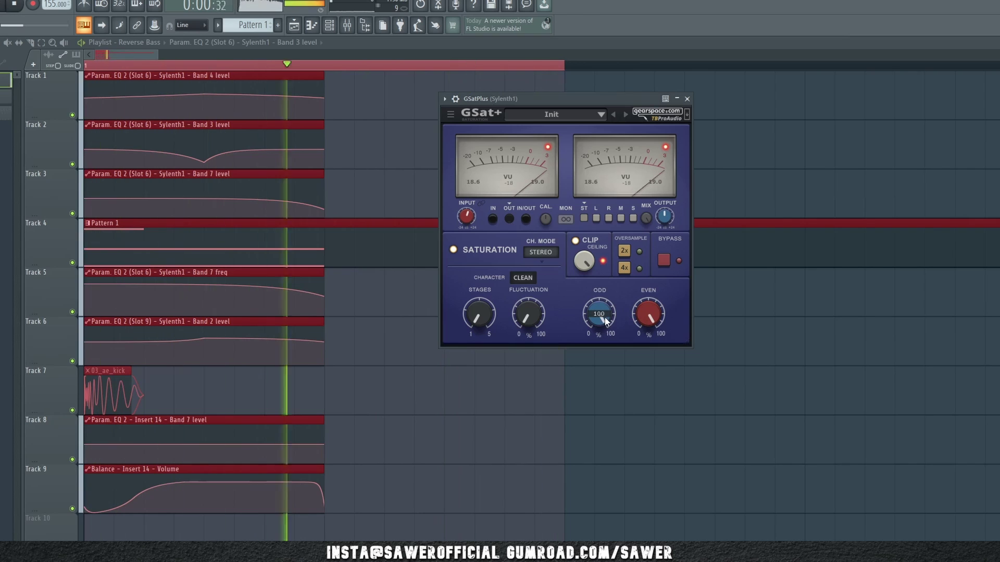
scroll(605, 317, down, 5)
mouse_move(640, 318)
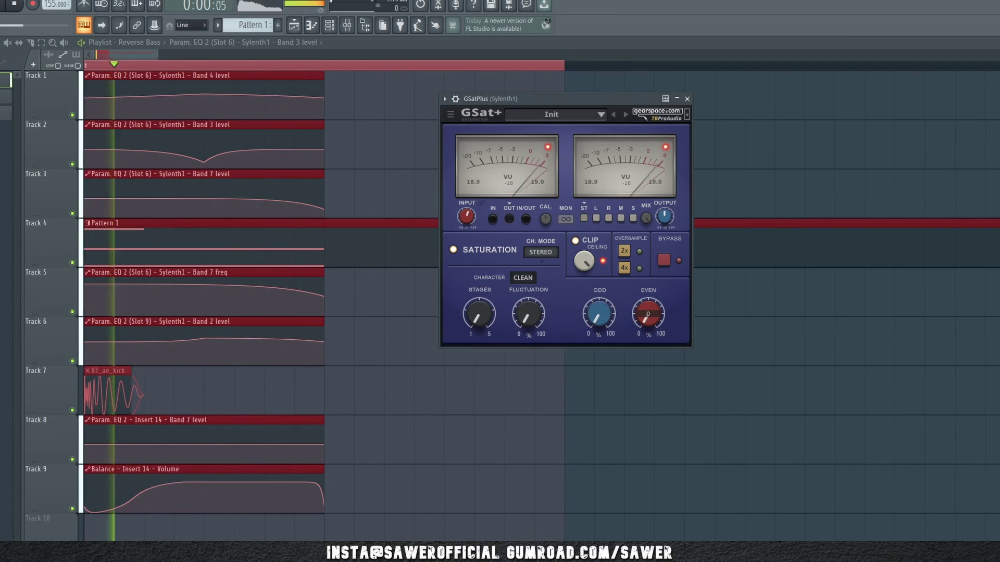
drag(646, 323, 606, 322)
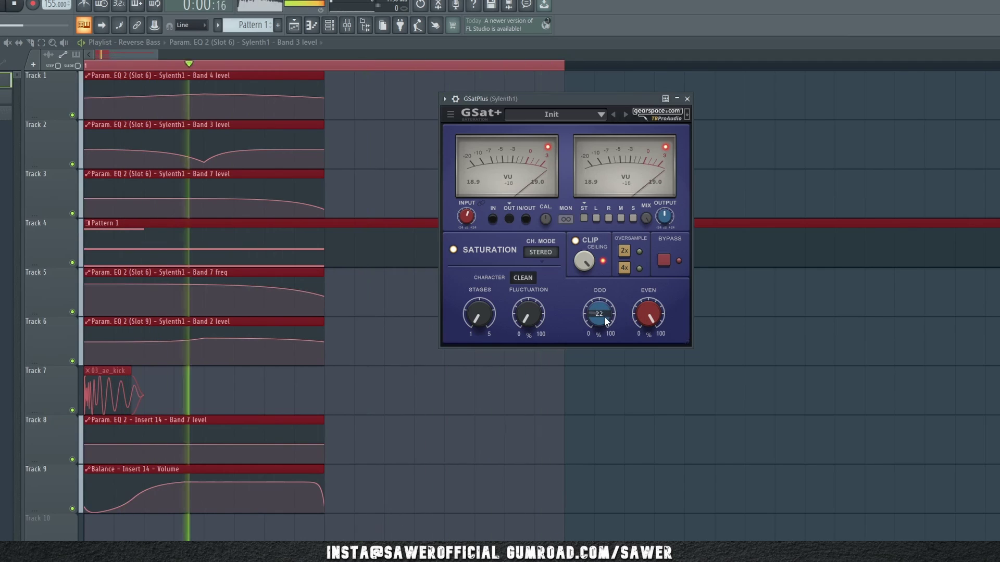
scroll(605, 317, up, 7)
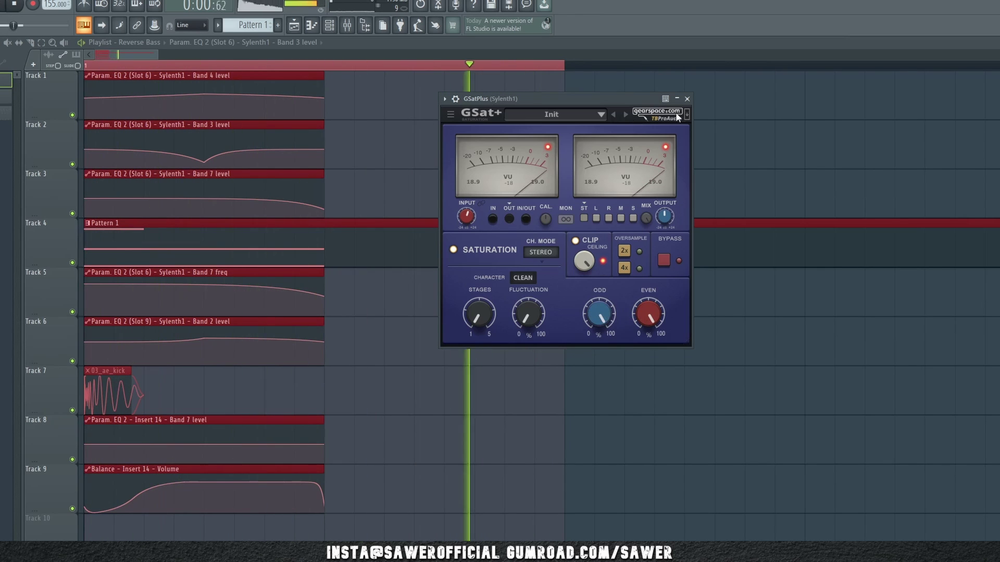
mouse_move(643, 320)
drag(648, 320, 648, 294)
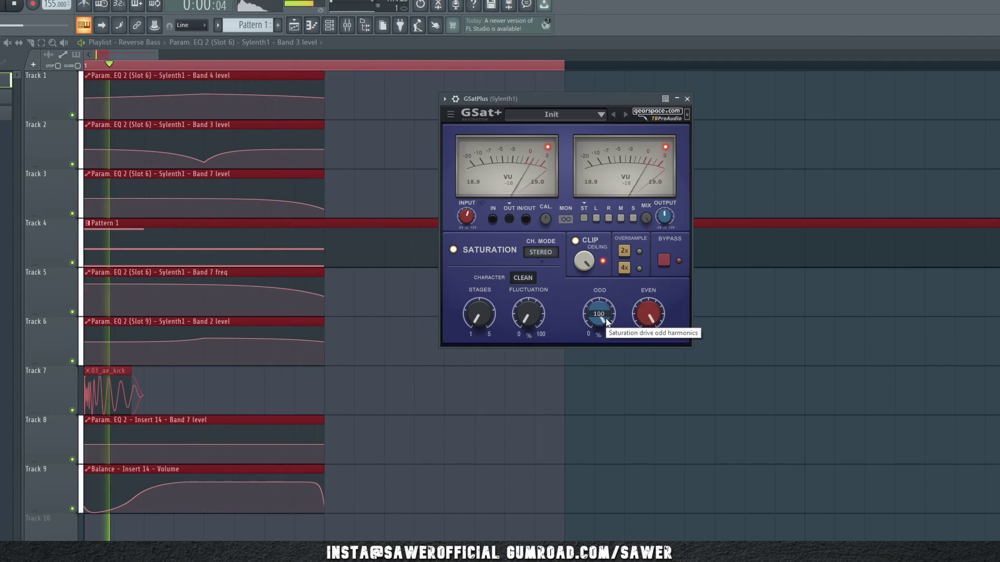
drag(606, 323, 606, 351)
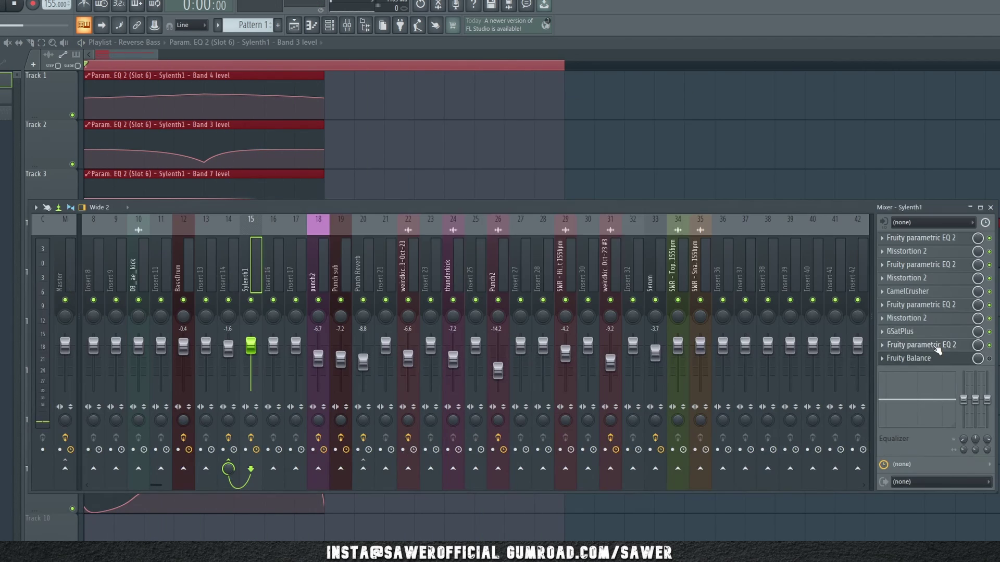
Step: Open the slot 9 Fruity parametric EQ 2 on the Sylenth1 track and watch its automated band 2 level during playback
click(920, 345)
click(991, 207)
key(space)
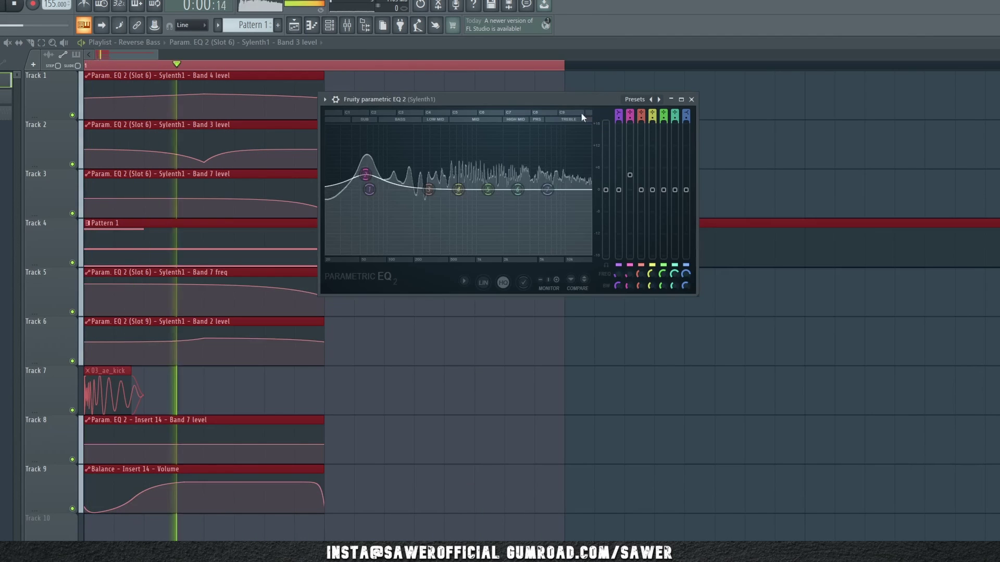
mouse_move(459, 95)
mouse_down()
mouse_move(489, 192)
mouse_move(450, 101)
mouse_move(461, 102)
mouse_move(492, 194)
mouse_move(463, 98)
mouse_up()
key(space)
key(space)
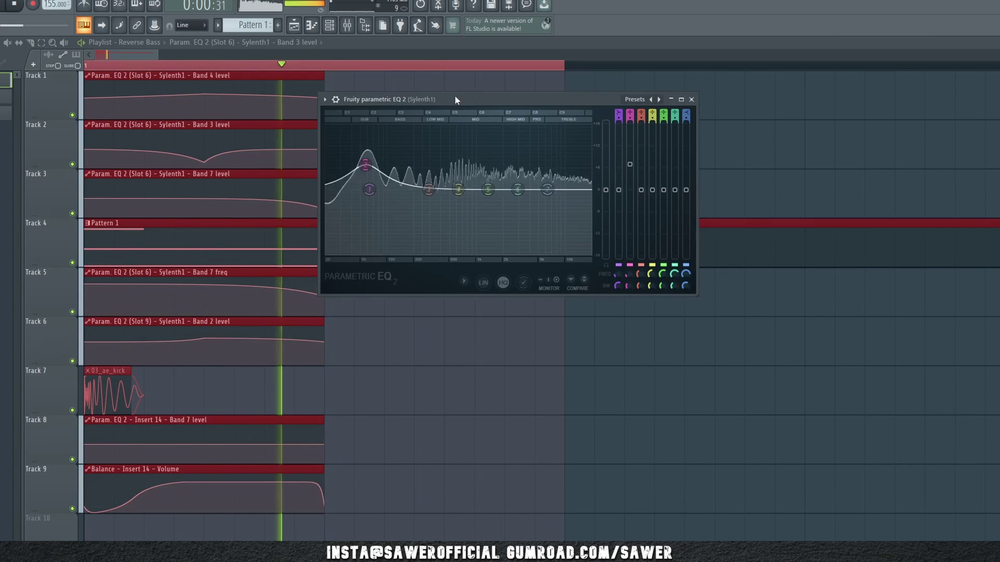
key(space)
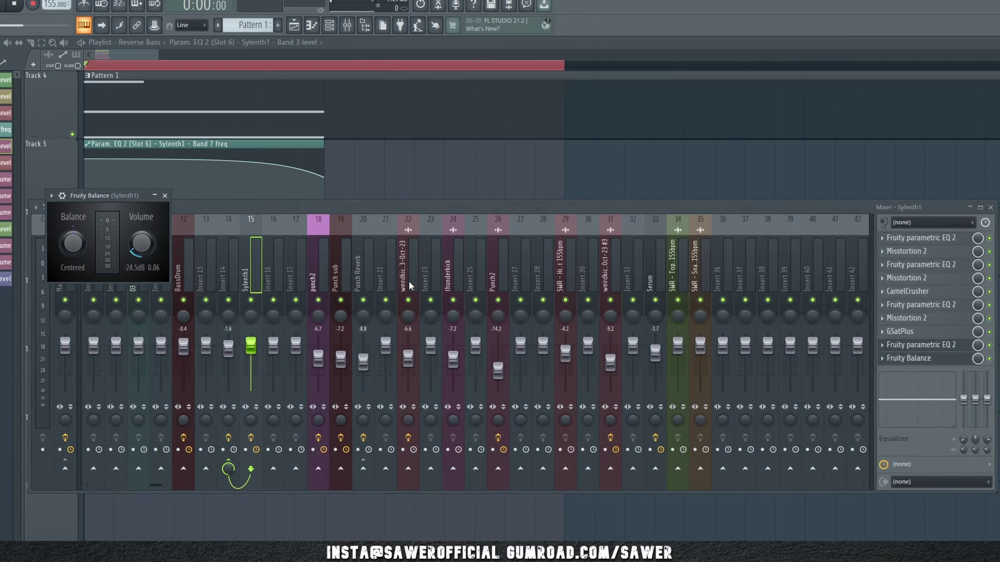
Step: Review the Sylenth1 Fruity Balance volume automation during playback and compare its curve with the Kickstart 2 sidechain shape
key(space)
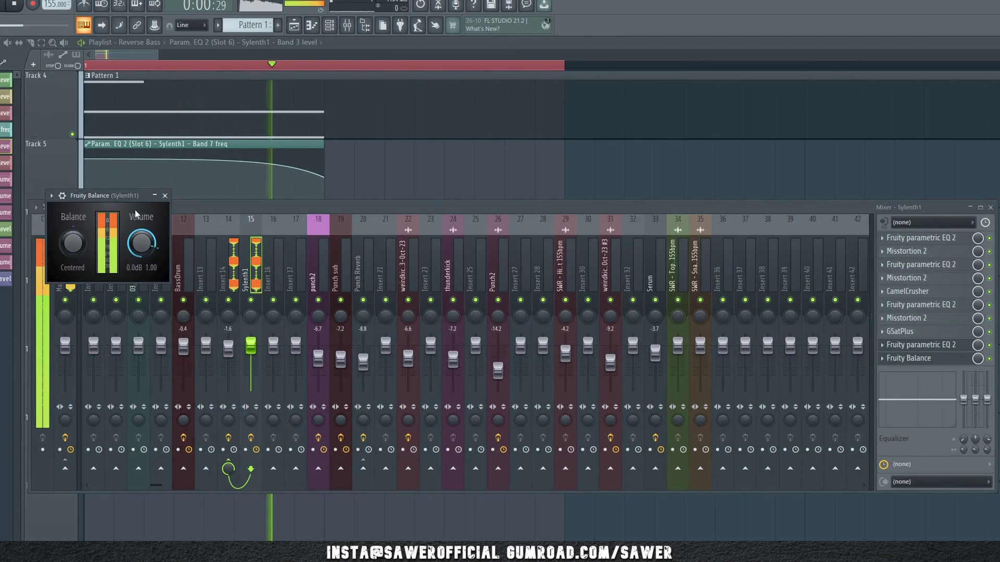
drag(141, 242, 141, 291)
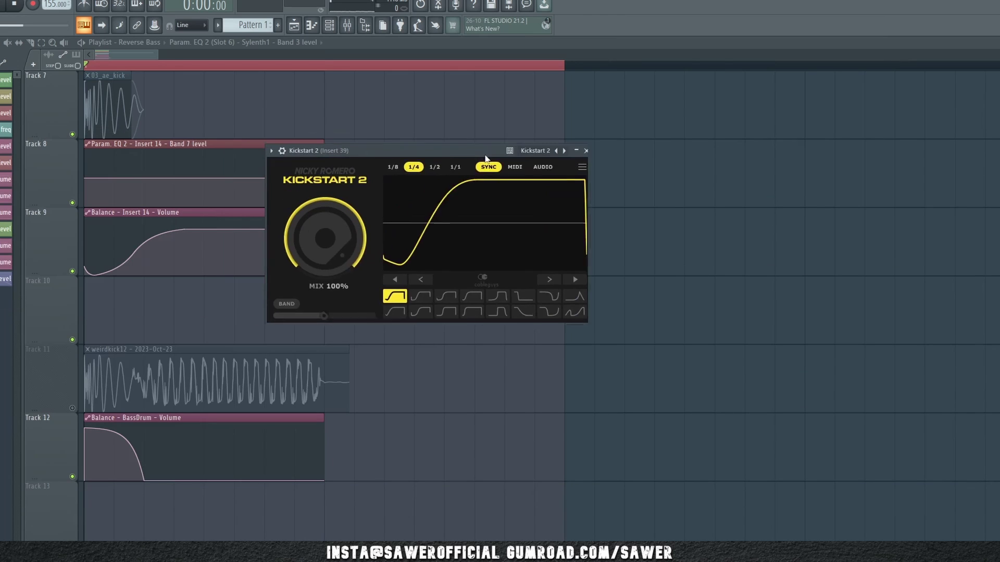
drag(485, 155, 561, 162)
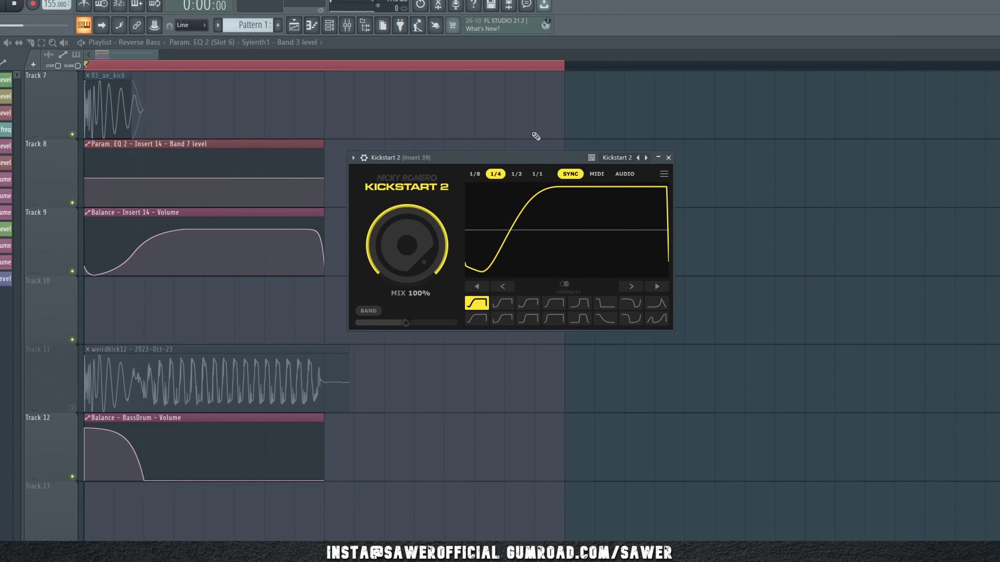
drag(536, 155, 183, 291)
key(space)
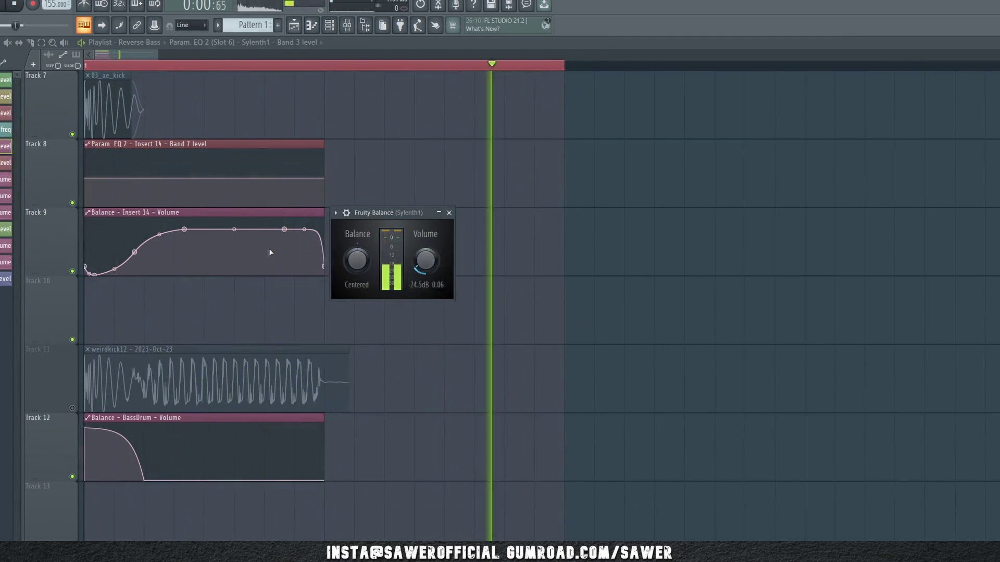
key(space)
Step: Reopen the mixer, examine how the Sylenth1 track routes into Insert 14, and select Insert 14
key(F9)
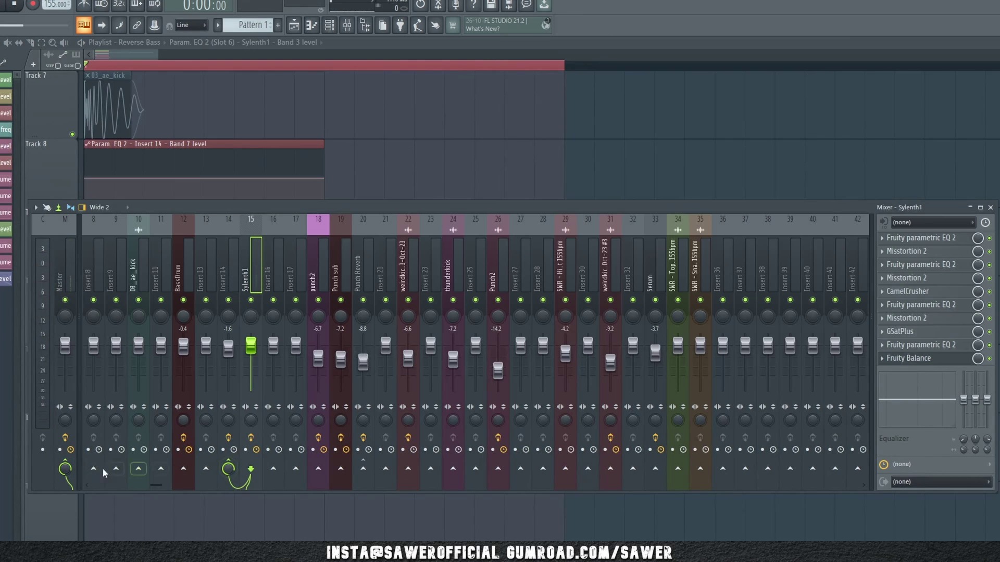
click(231, 276)
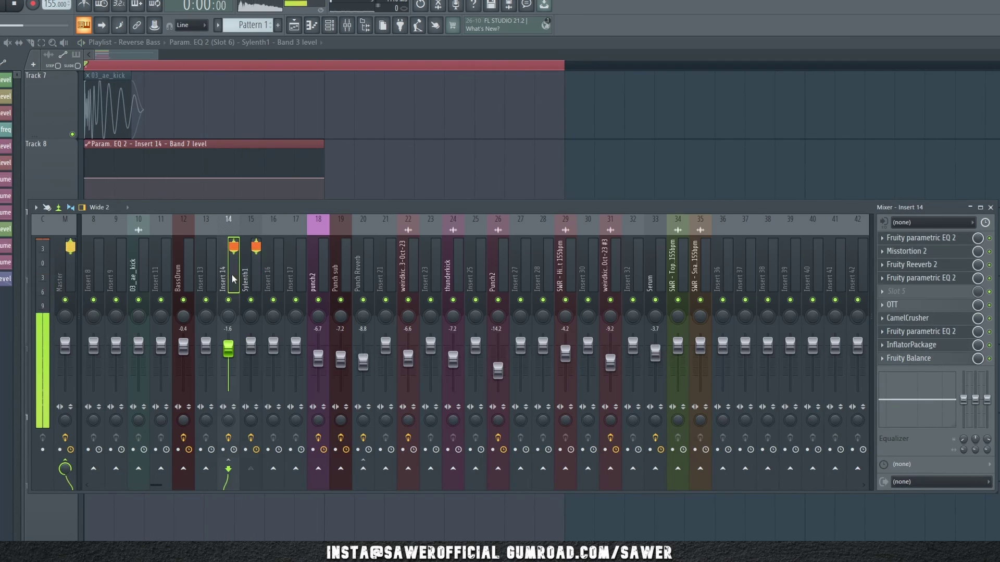
key(Right)
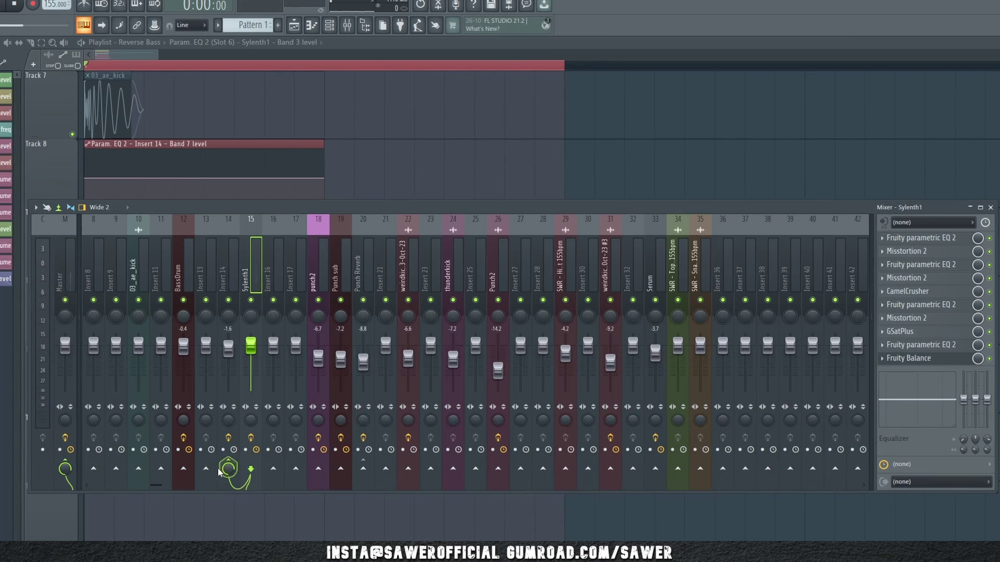
click(227, 344)
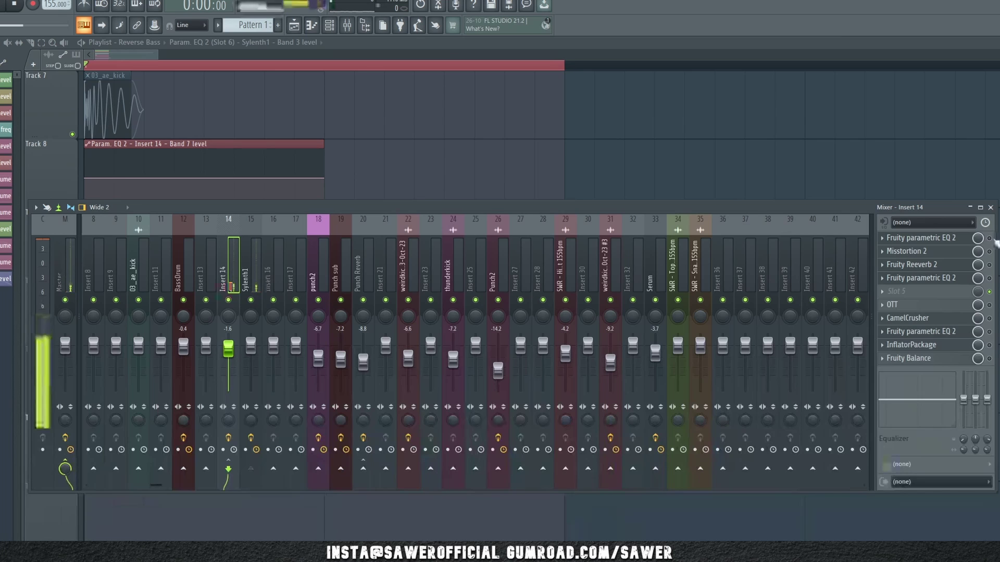
Step: Open the first Fruity parametric EQ 2 on Insert 14, hide the mixer, and compare its moving curve with the Sylenth1 automation clips
click(956, 241)
click(991, 207)
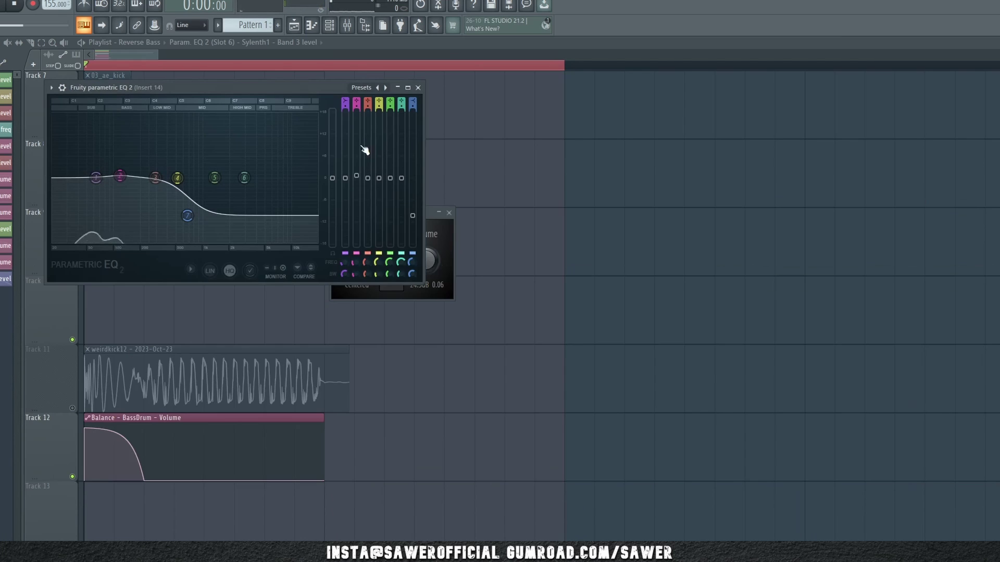
drag(198, 87, 584, 185)
key(space)
key(space)
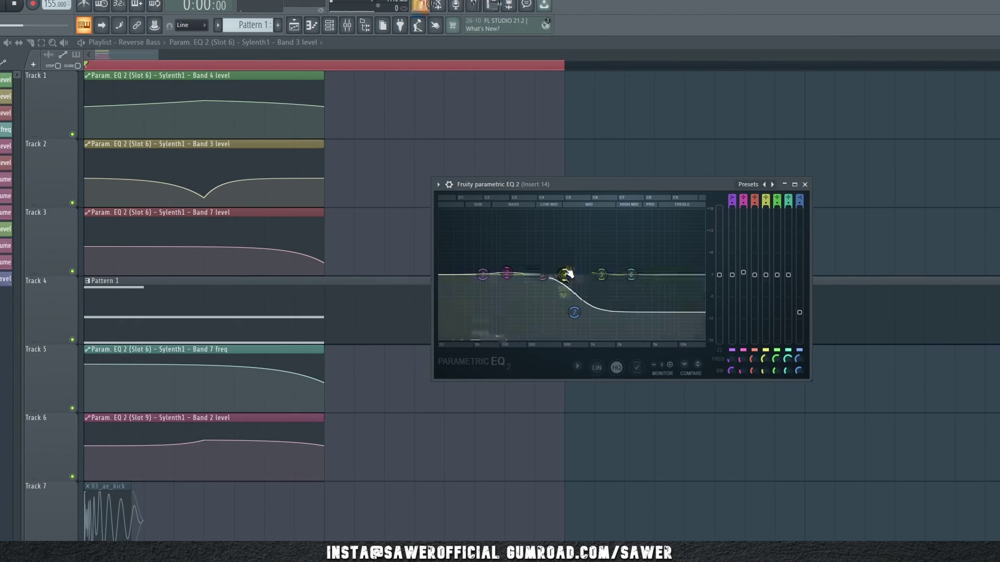
key(space)
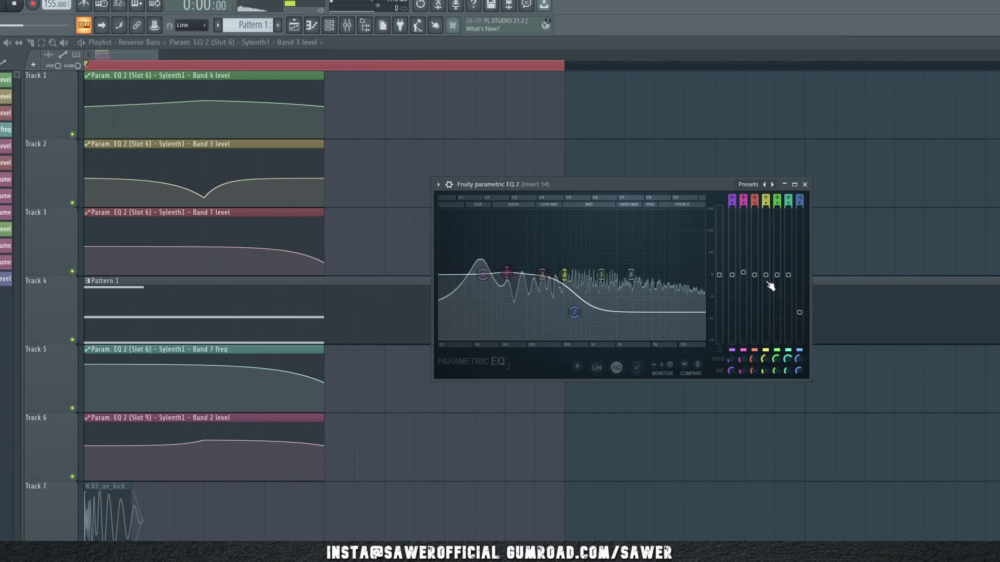
key(space)
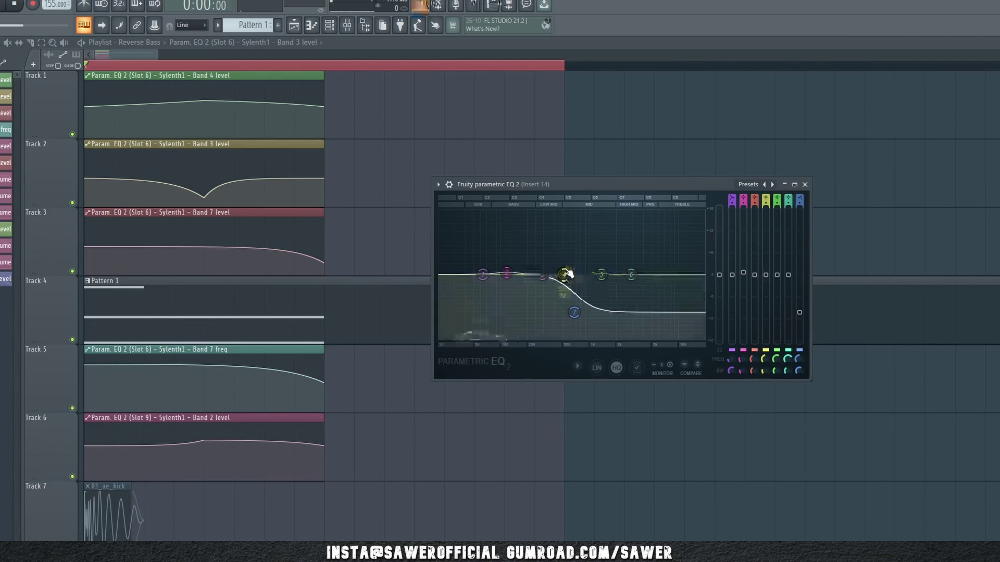
key(space)
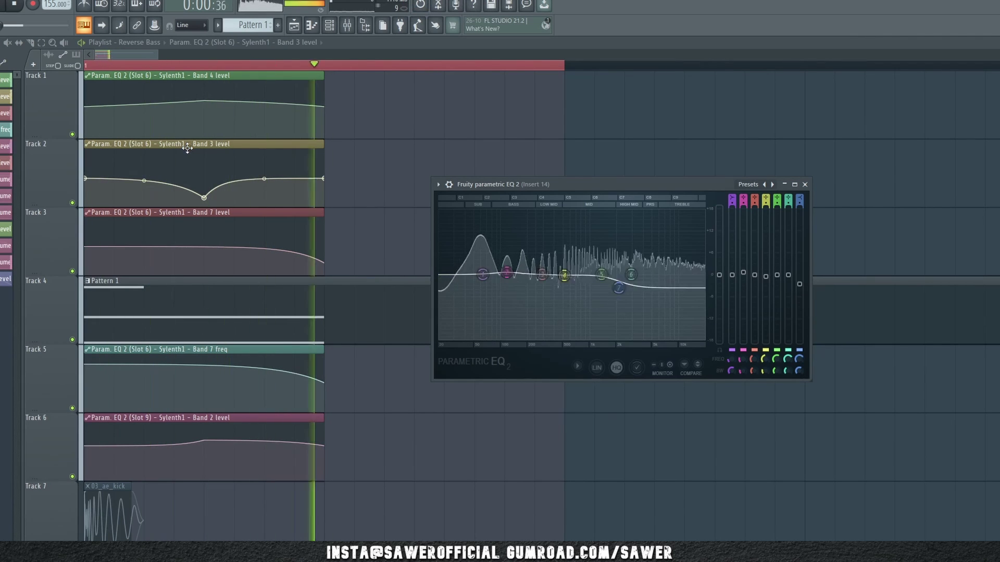
key(space)
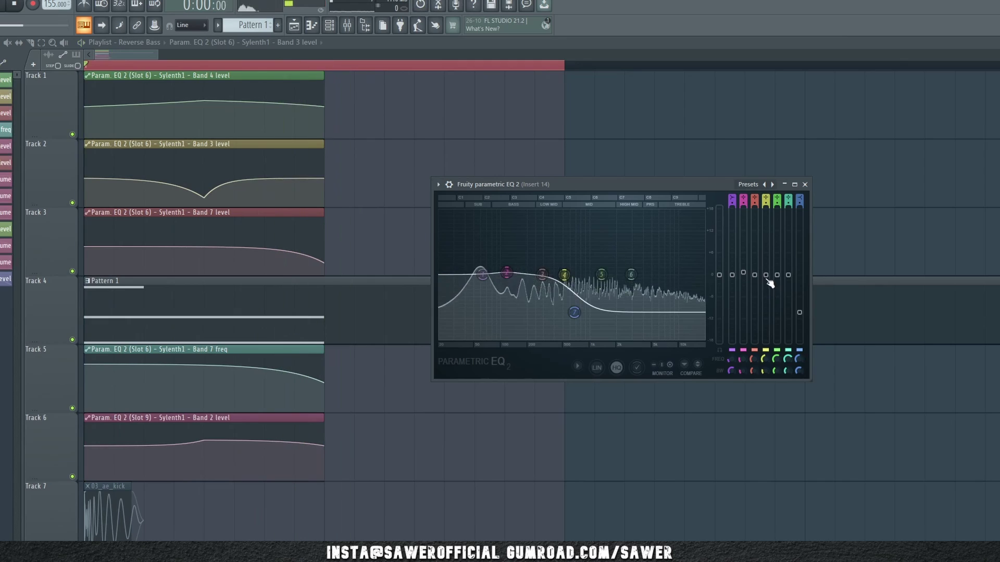
Step: Link the Insert 14 EQ's Band 4 level to the internal controller Param. EQ 2 (Slot 6) - Sylenth1 - Band 3 level
right_click(765, 284)
click(781, 388)
click(455, 278)
click(442, 323)
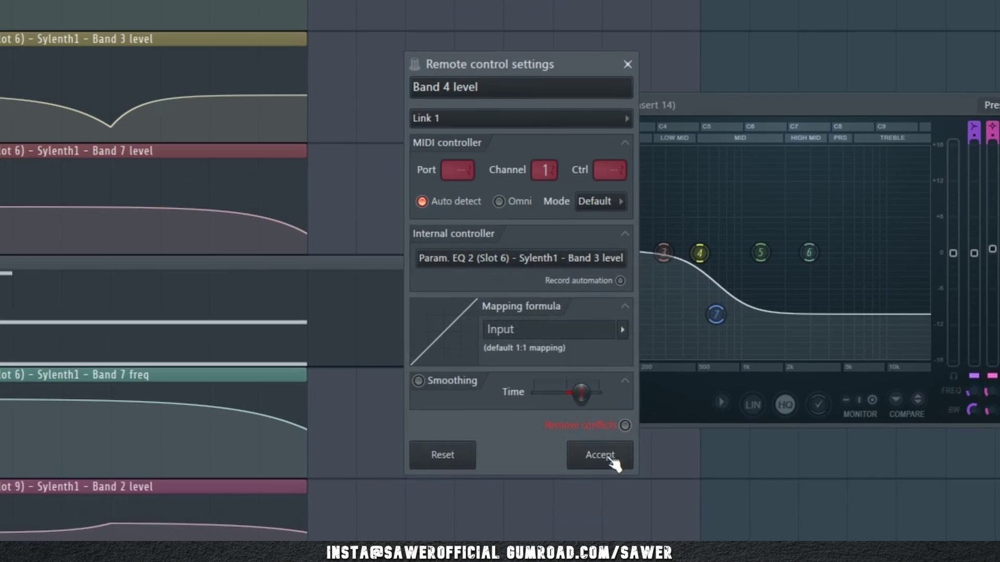
click(508, 400)
Step: Review Misstortion 2 on Insert 14 with the loop playing, and open the Fruity Reeverb 2 settings
key(space)
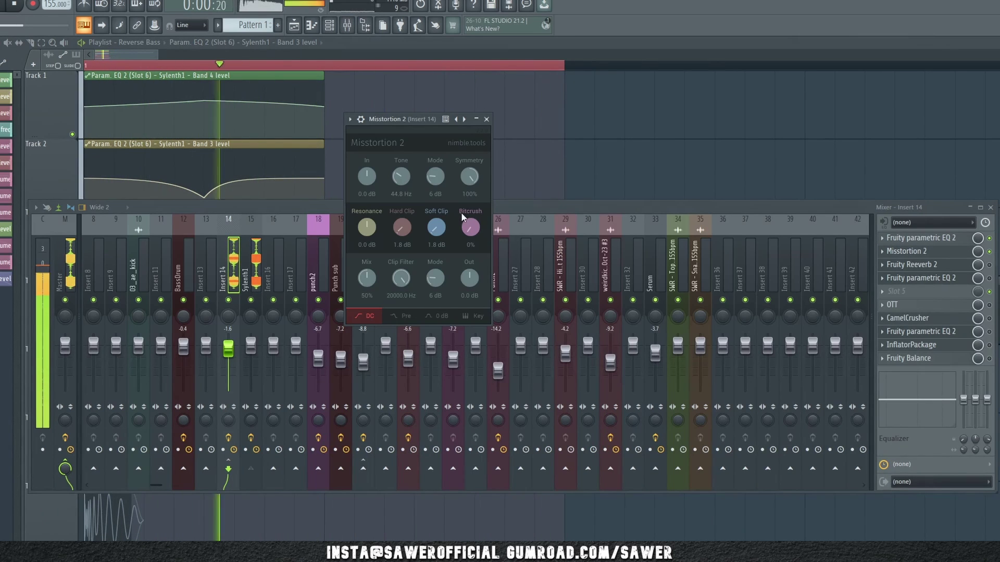
click(974, 250)
key(space)
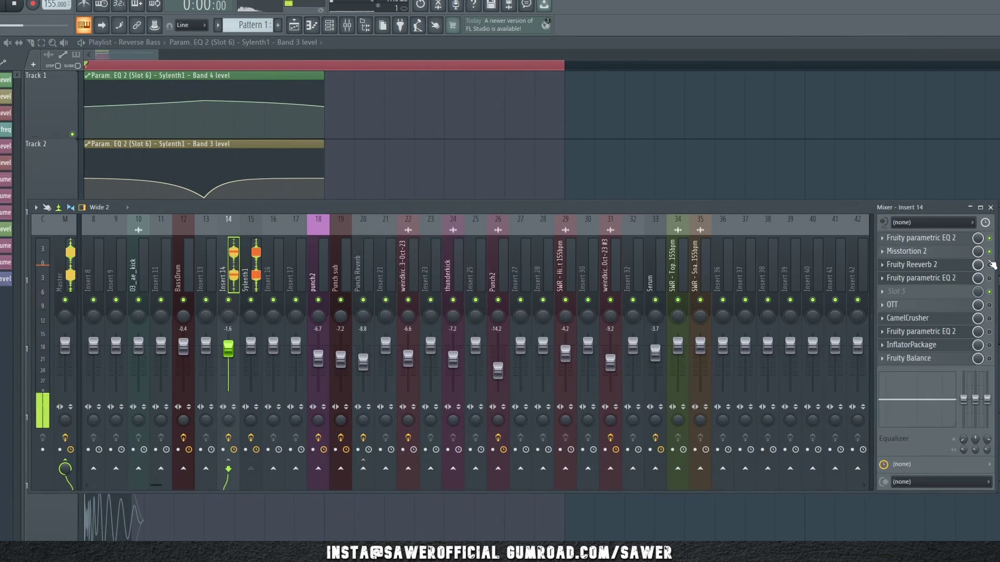
click(957, 266)
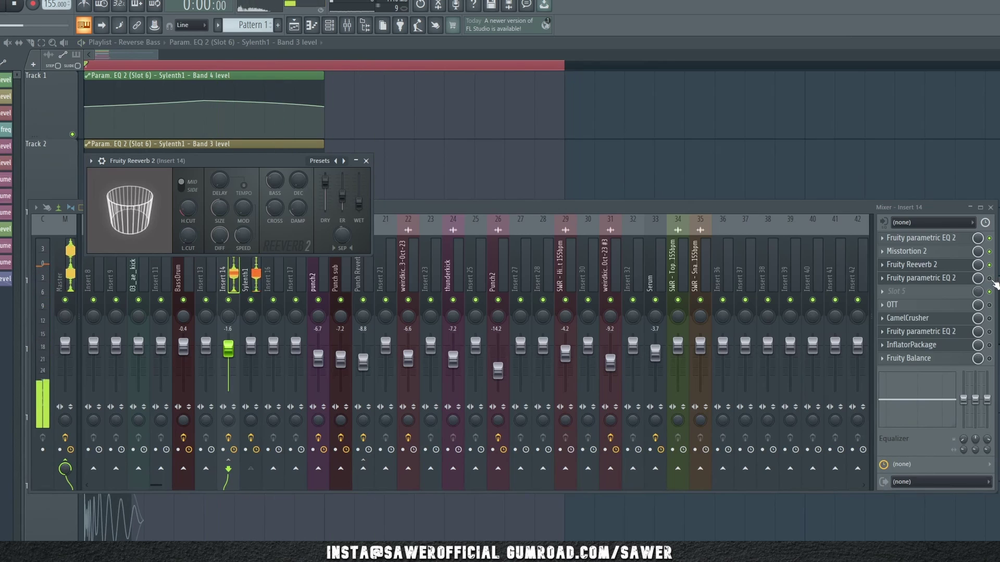
Step: Watch the slot 4 Fruity parametric EQ 2 on Insert 14 during playback, close it, and return to the mixer
click(917, 278)
key(F9)
key(space)
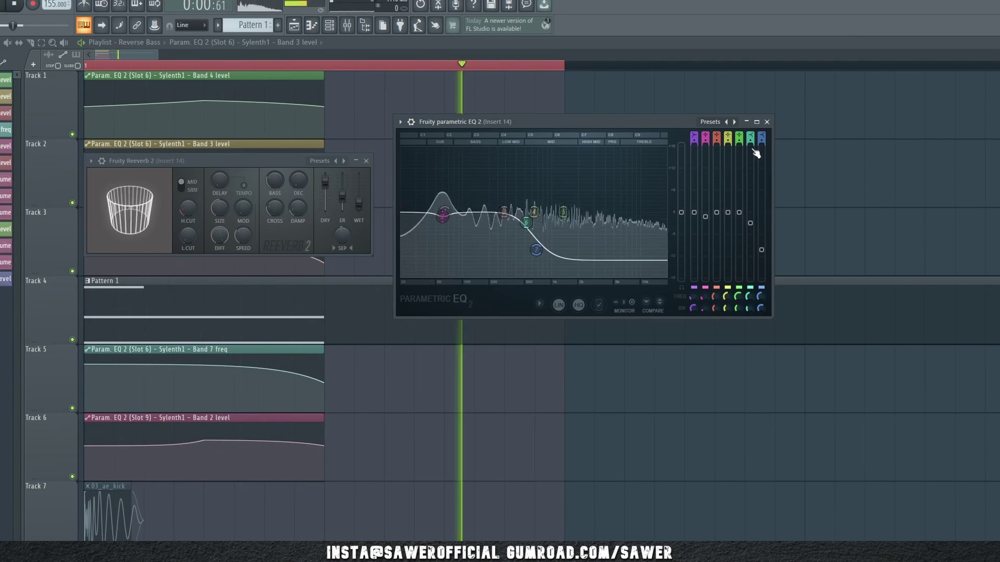
click(766, 122)
key(space)
click(348, 26)
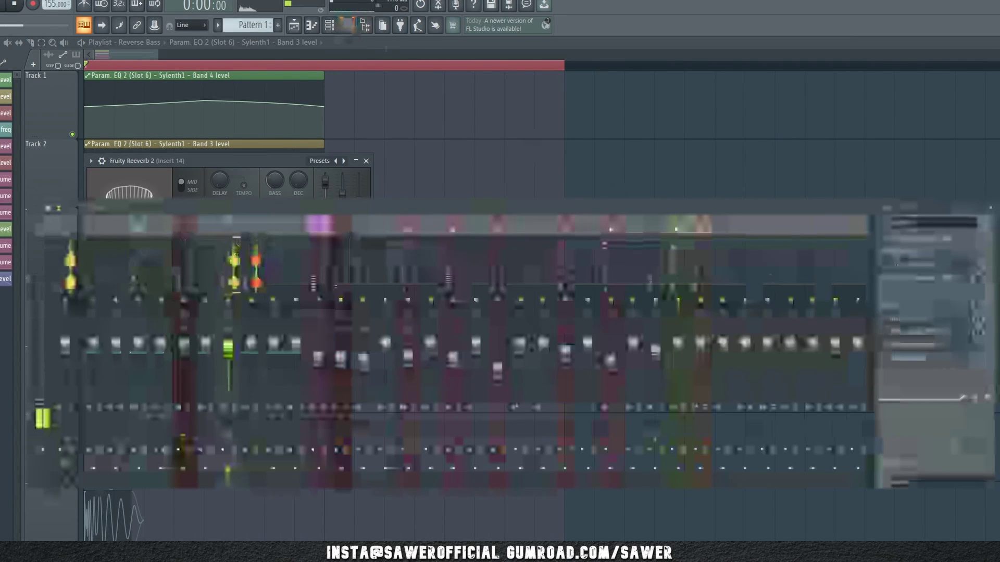
key(space)
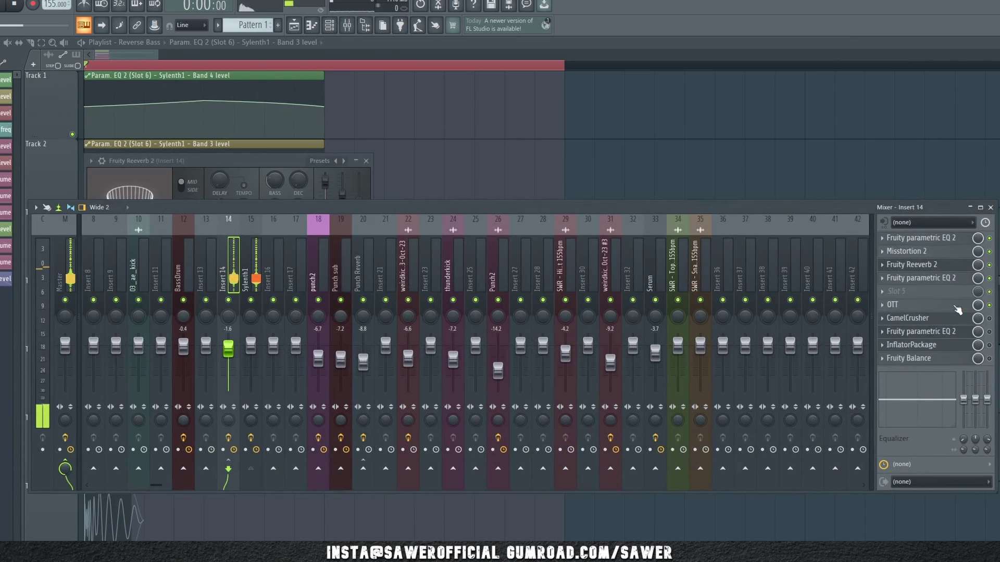
Step: Open OTT on Insert 14 and demonstrate raising its depth to 77% with the loop playing
click(956, 308)
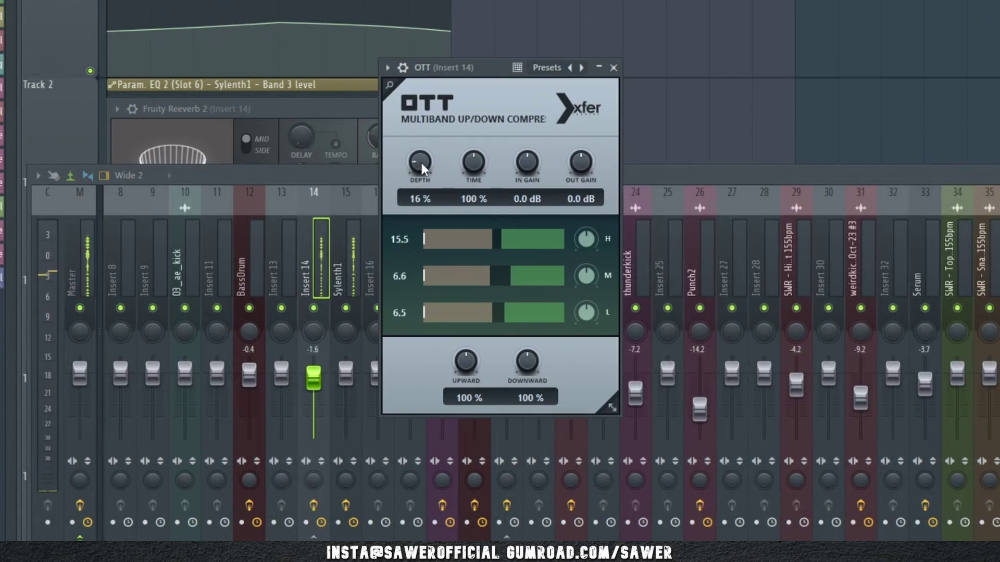
drag(420, 160, 447, 100)
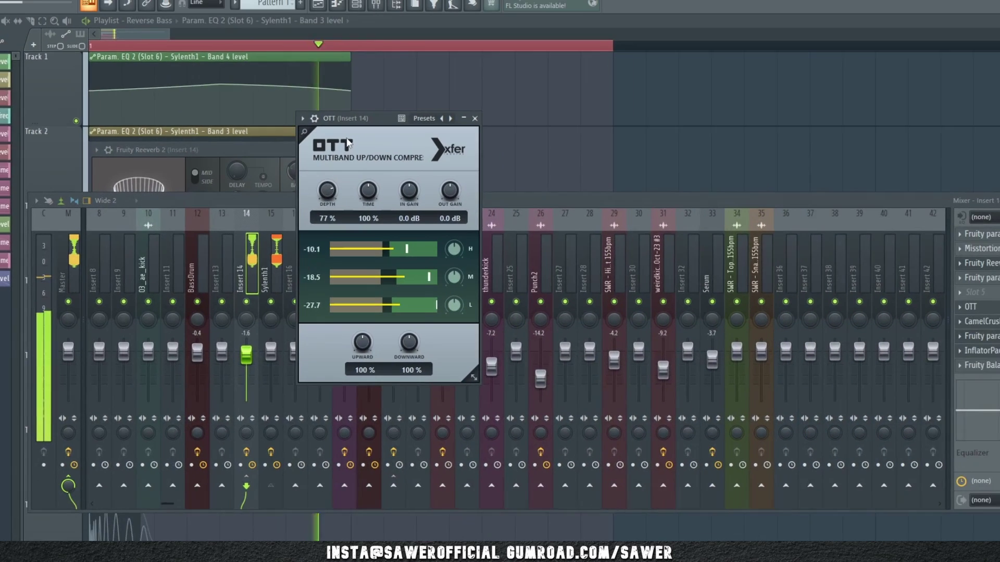
drag(347, 143, 340, 198)
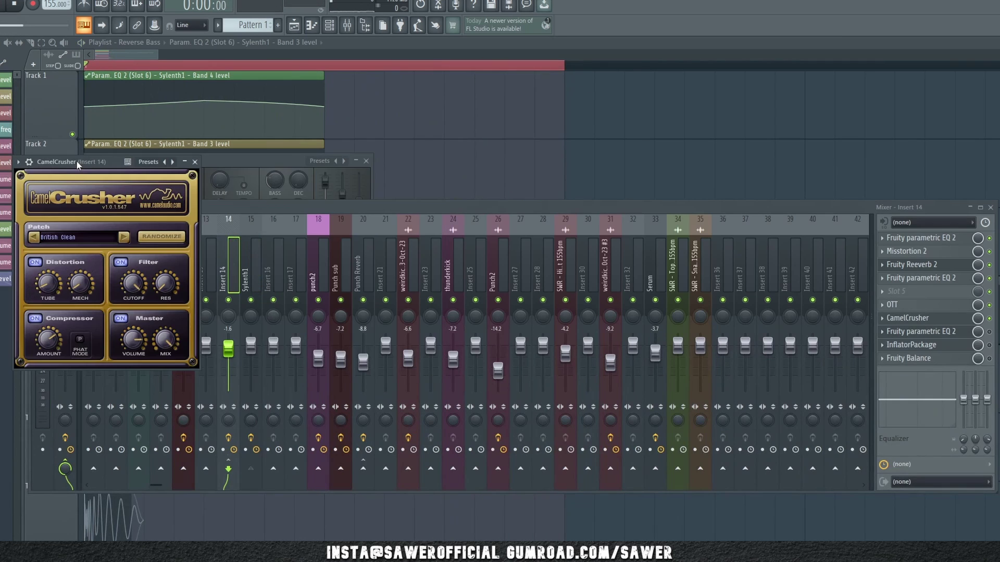
Step: Compare CamelCrusher's Master section off and on during playback, and enable the Fruity Balance on Insert 14
drag(77, 161, 417, 151)
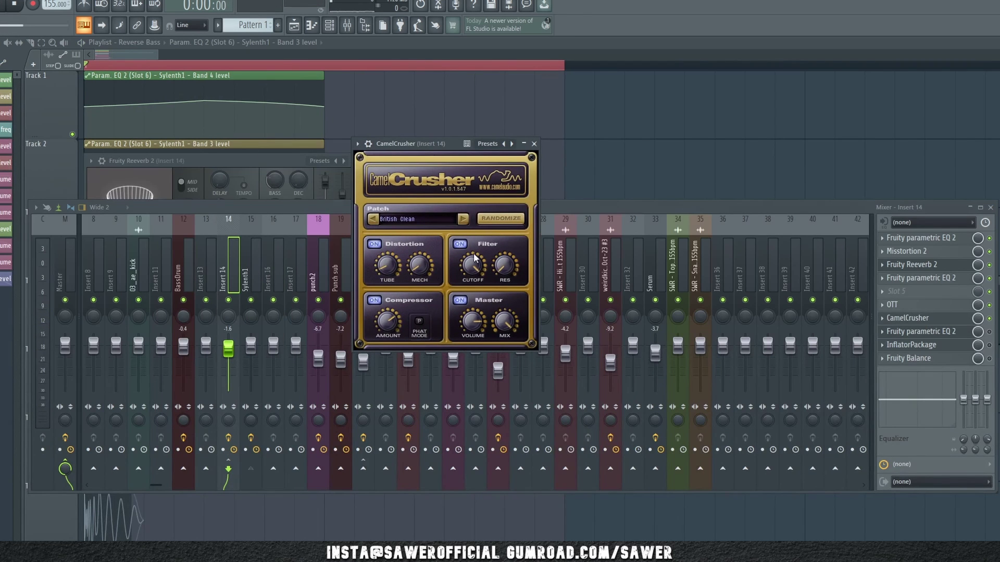
click(460, 301)
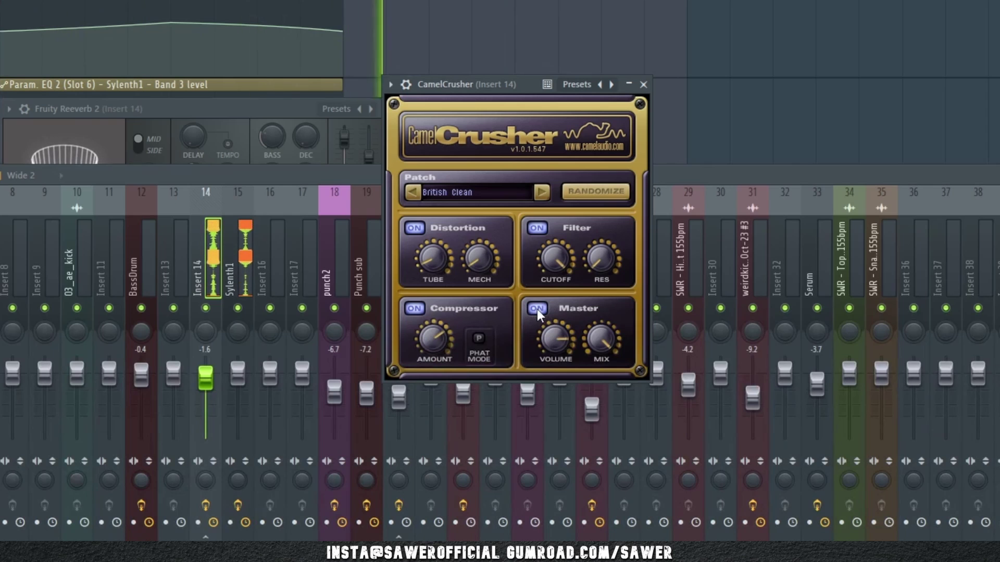
click(536, 309)
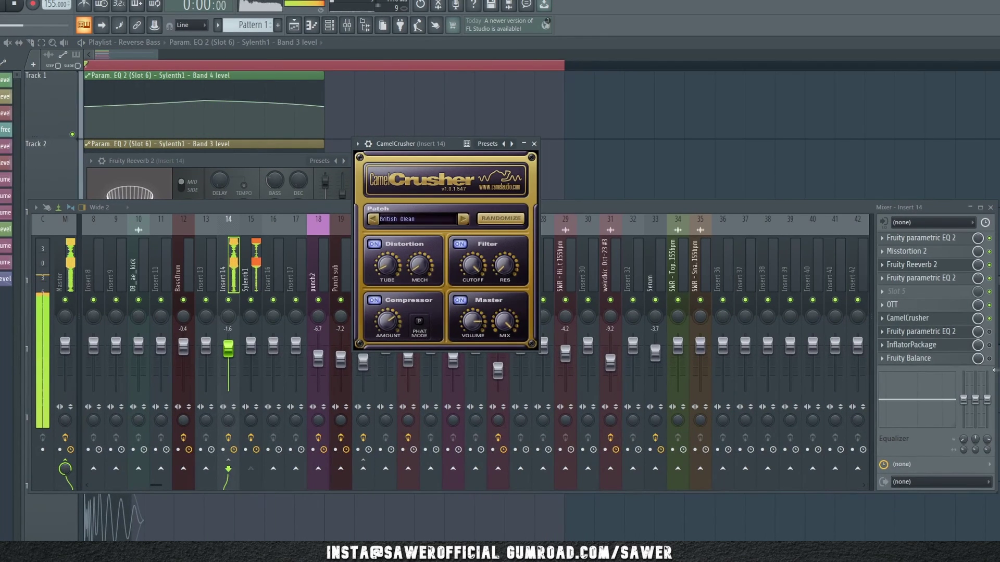
click(994, 366)
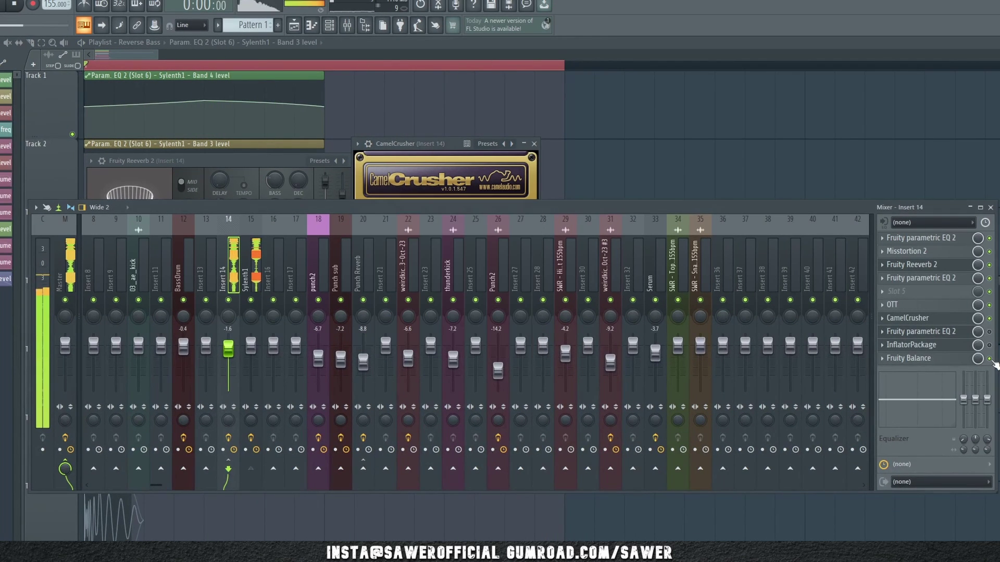
click(908, 318)
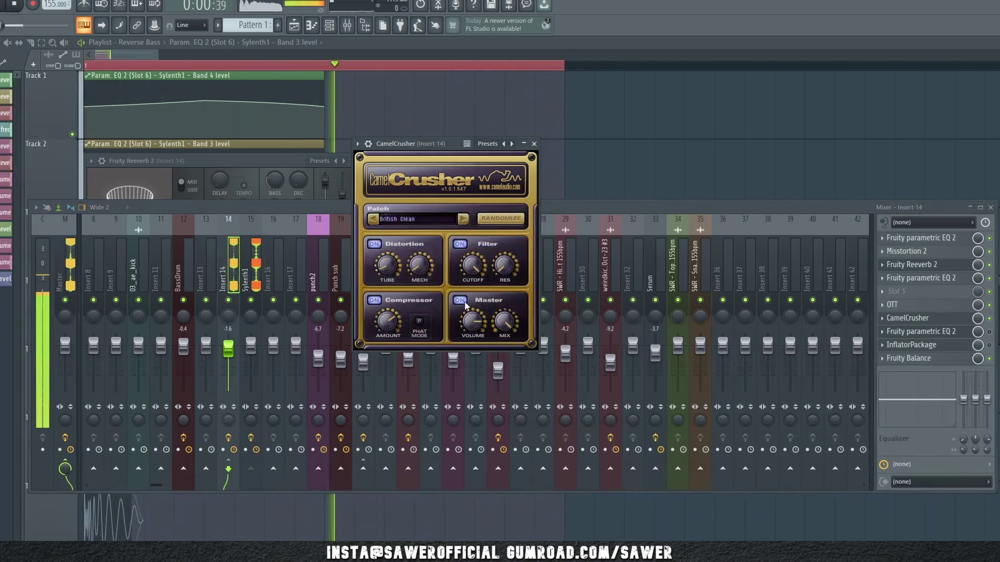
Step: Review the slot 8 Fruity parametric EQ 2 and InflatorPackage on Insert 14 with the mixer hidden and the loop playing
click(921, 331)
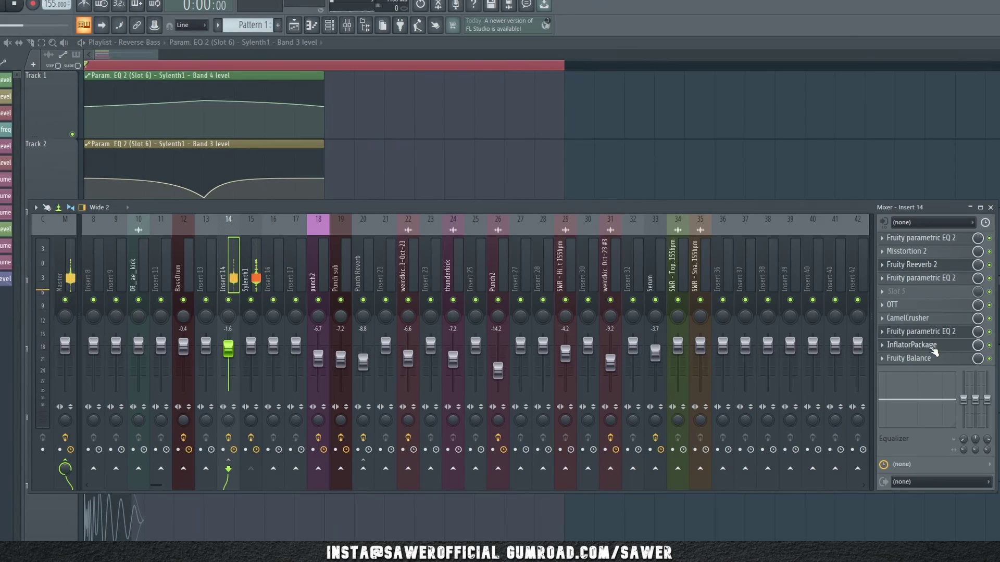
click(911, 345)
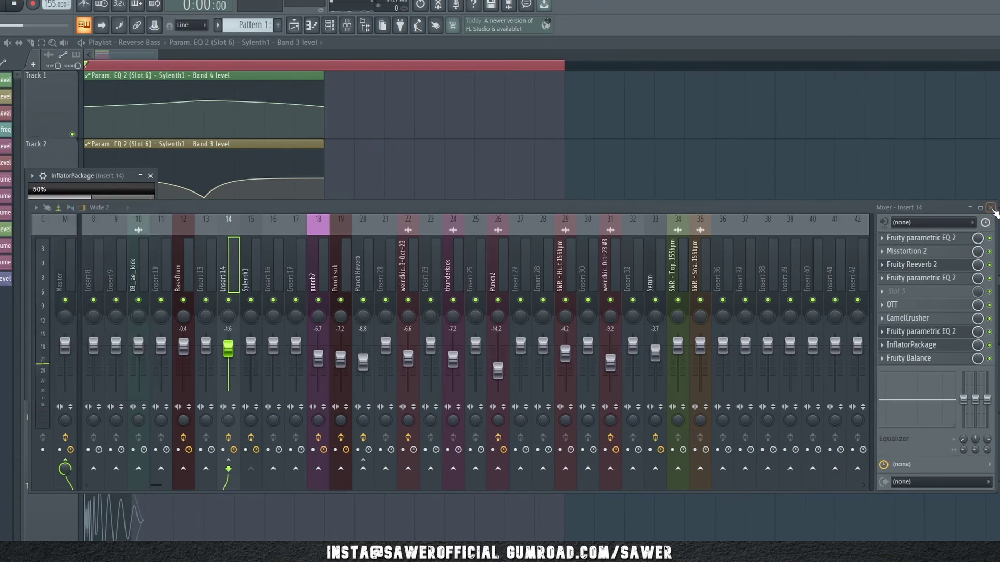
click(990, 207)
drag(111, 174, 429, 164)
key(space)
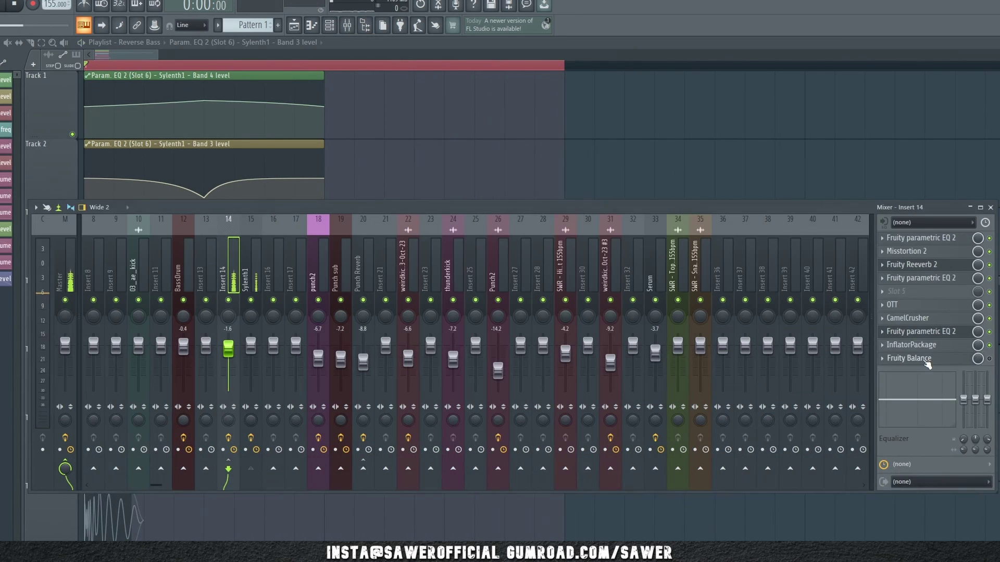
Step: Open the Insert 14 Fruity Balance, play the loop against its volume automation clip, and bring back the mixer
click(916, 358)
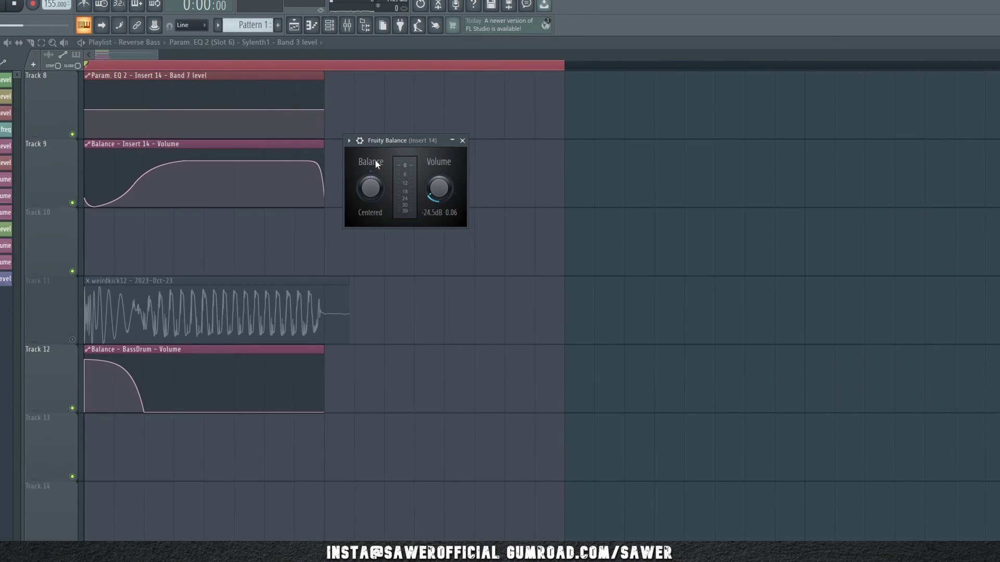
key(space)
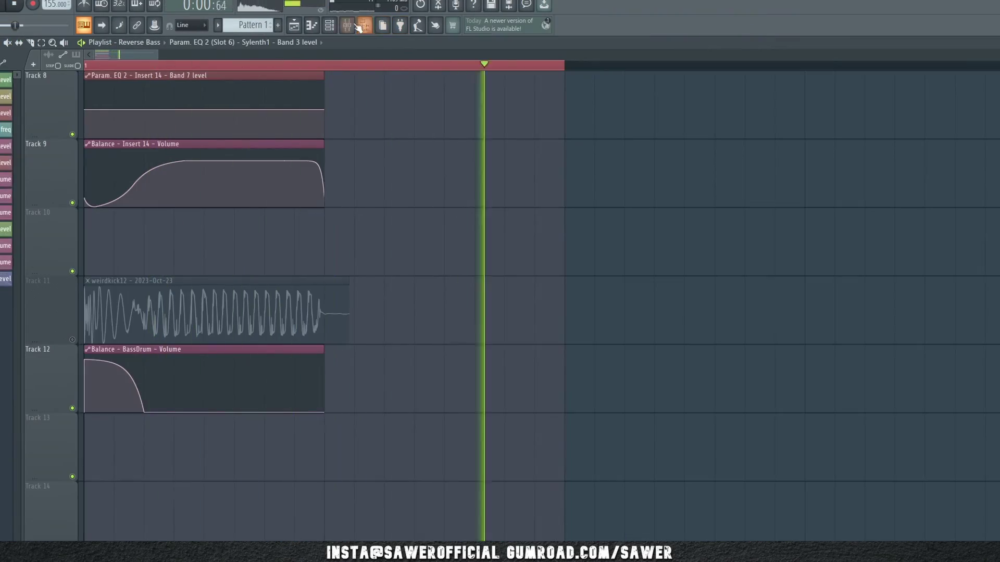
key(F9)
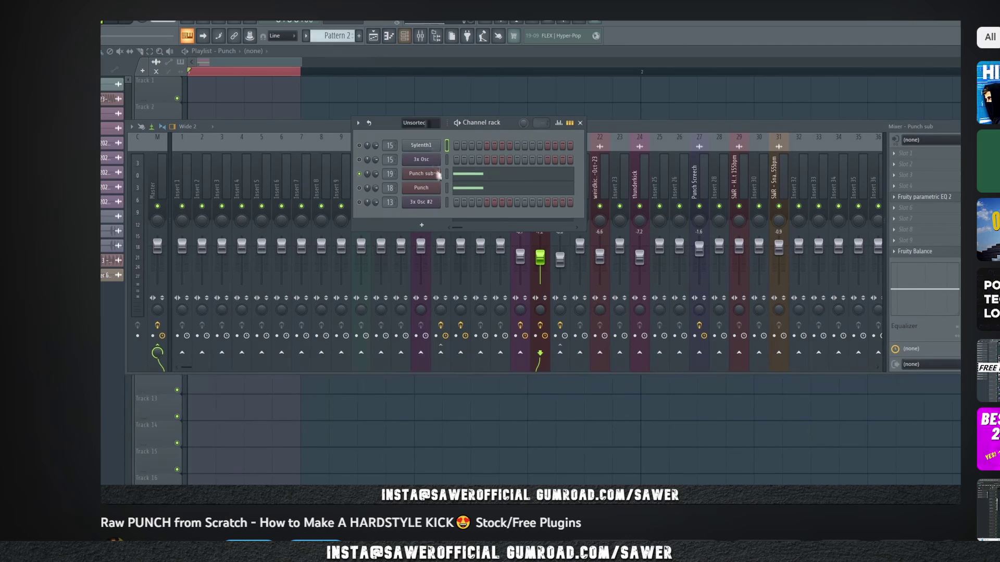
Step: Show the 3x Osc beside the channel rack and compare oscillator 2 with its inversion on and off during playback
click(433, 176)
drag(263, 137, 654, 147)
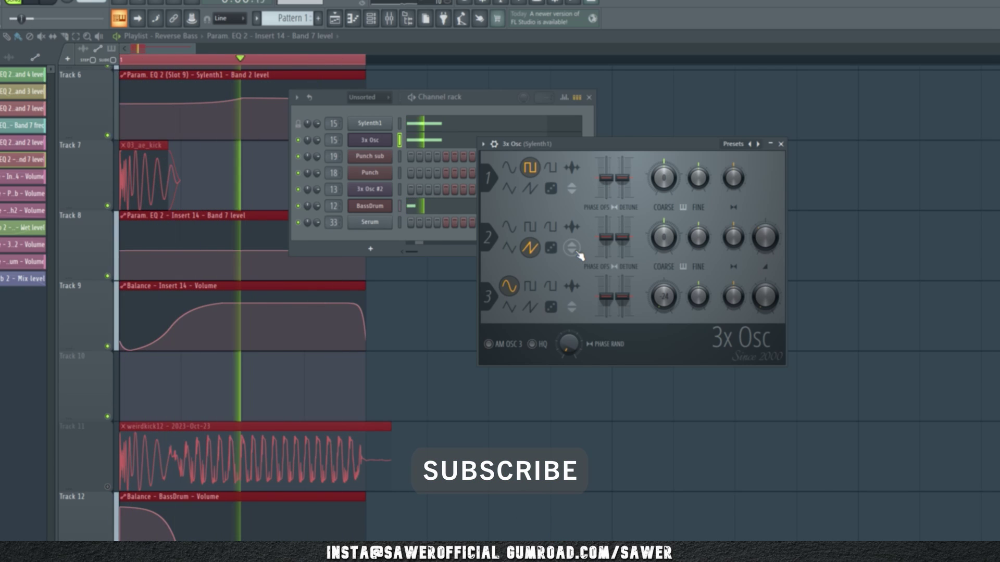
click(571, 248)
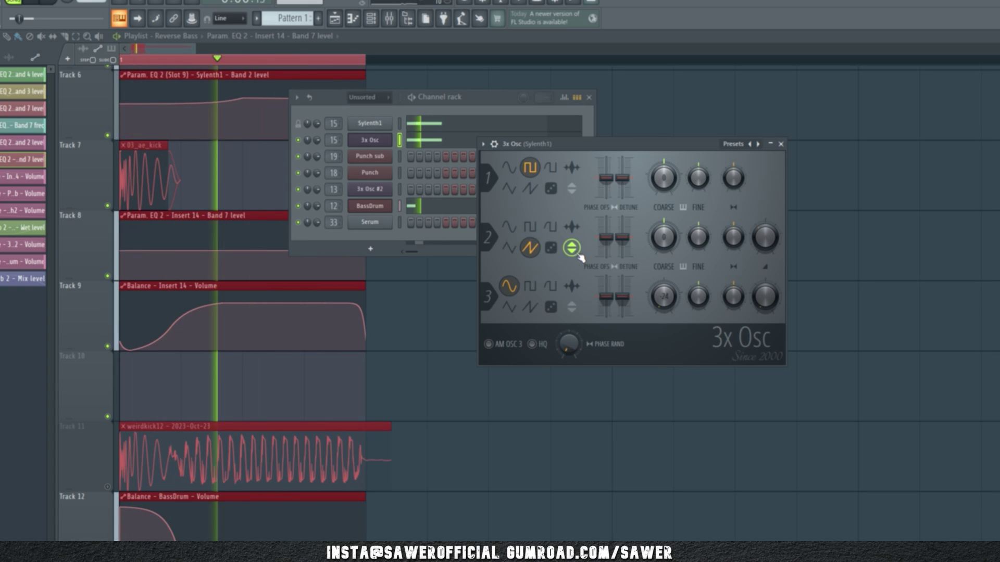
click(577, 254)
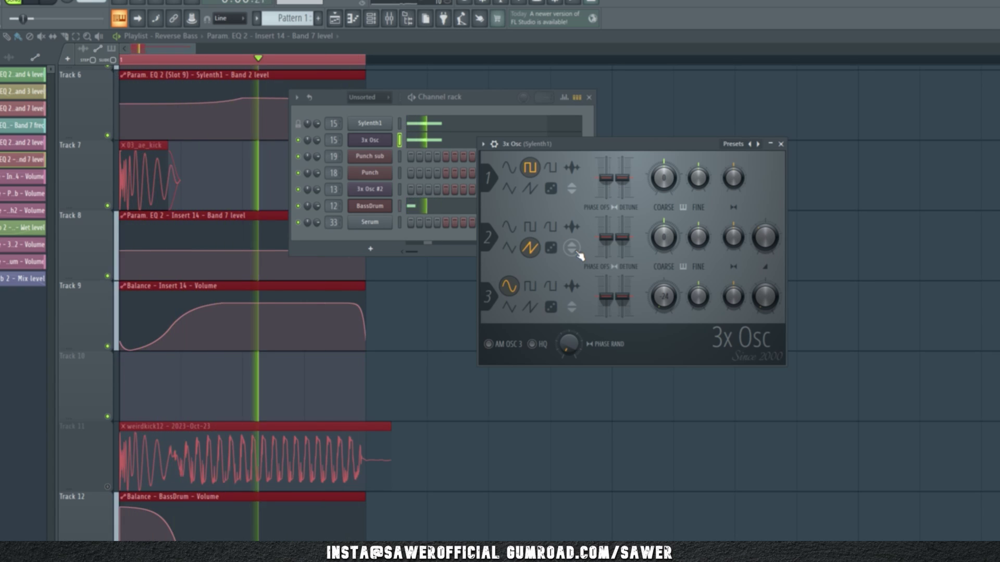
Step: Write "bro i hate you entit" in the comment field of the YouTube video
text(i hate you entit)
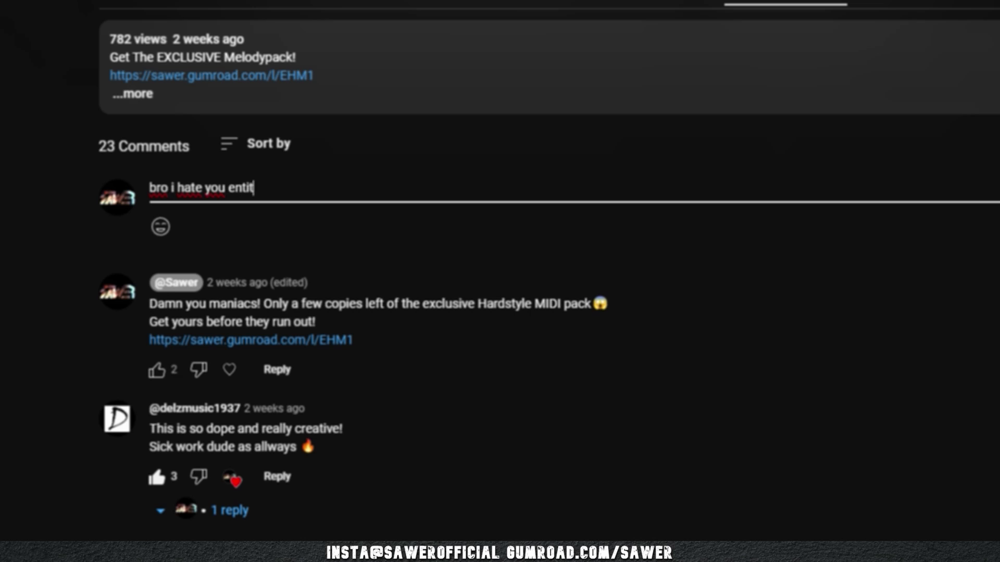